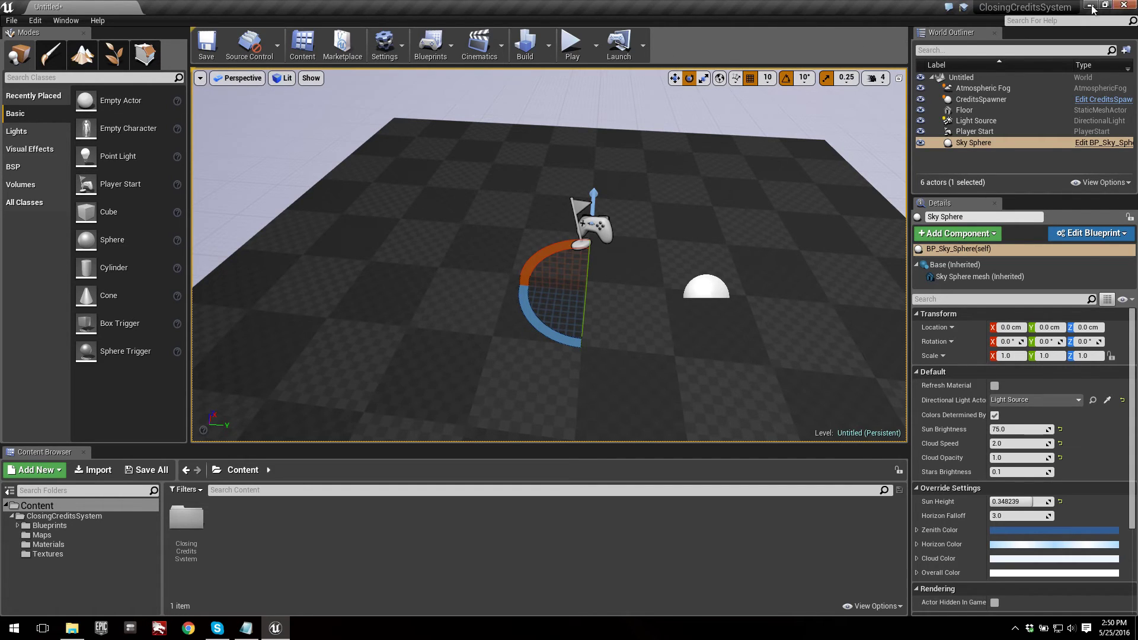
Play-test the credits preview, stop it, then browse to Blueprints > WidgetBlueprints in the Content Browser.
left_click(568, 42)
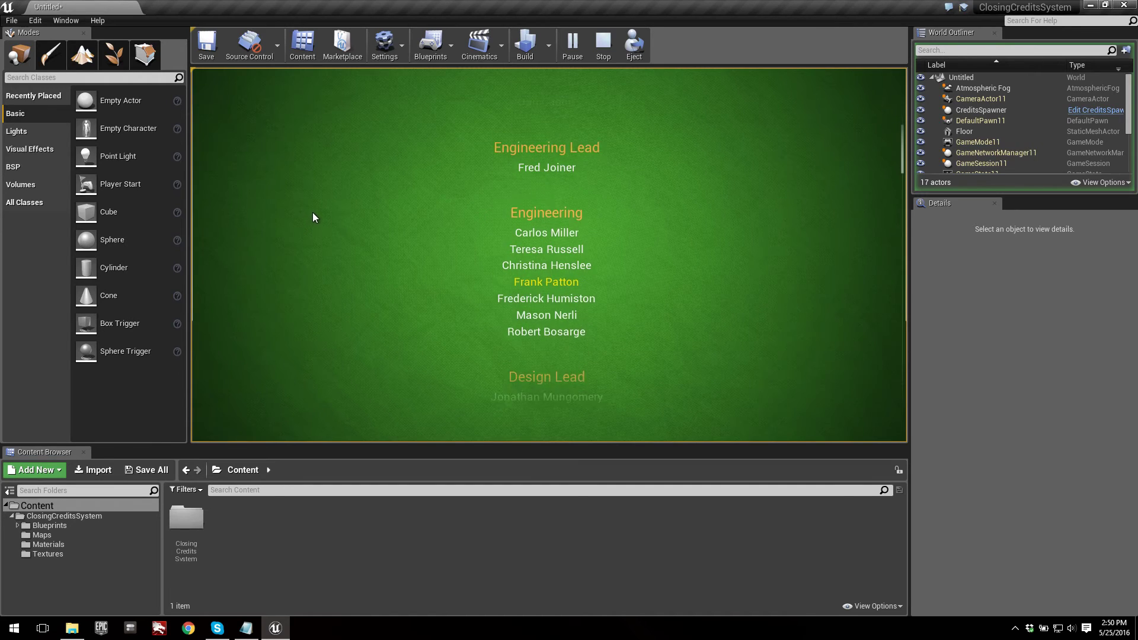
scroll(317, 207, "up", 5)
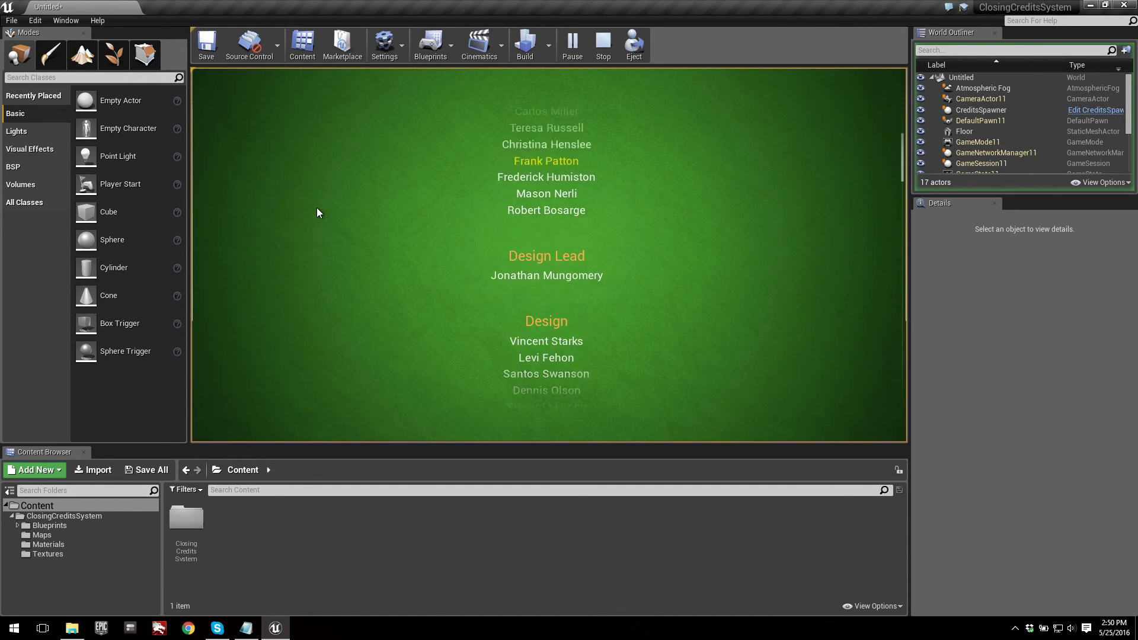
scroll(316, 212, "up", 6)
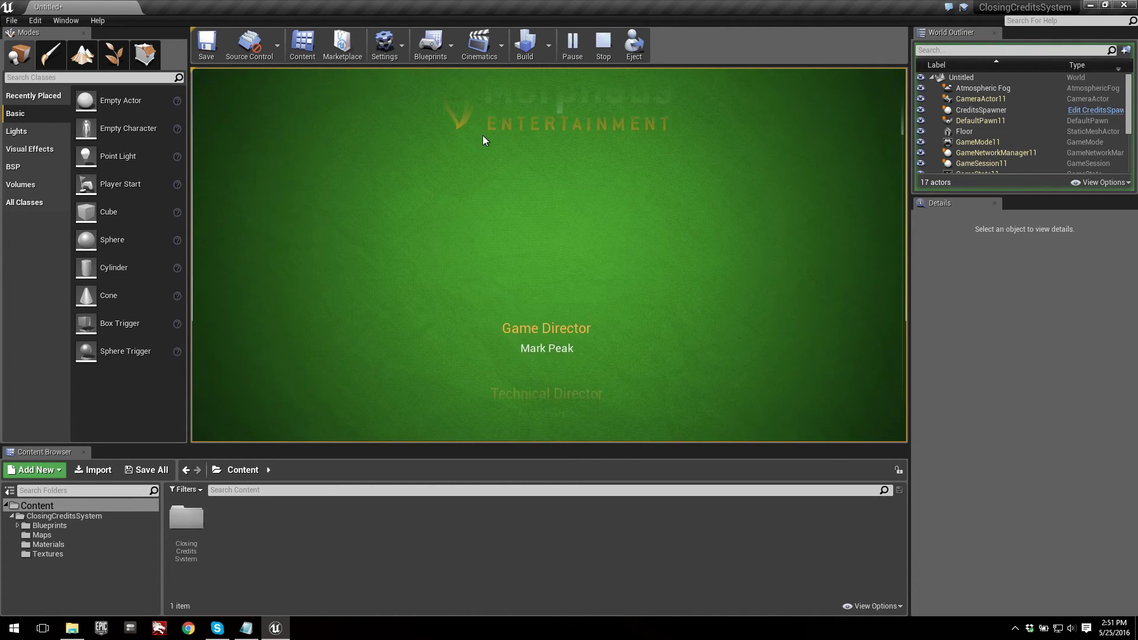
scroll(485, 173, "up", 3)
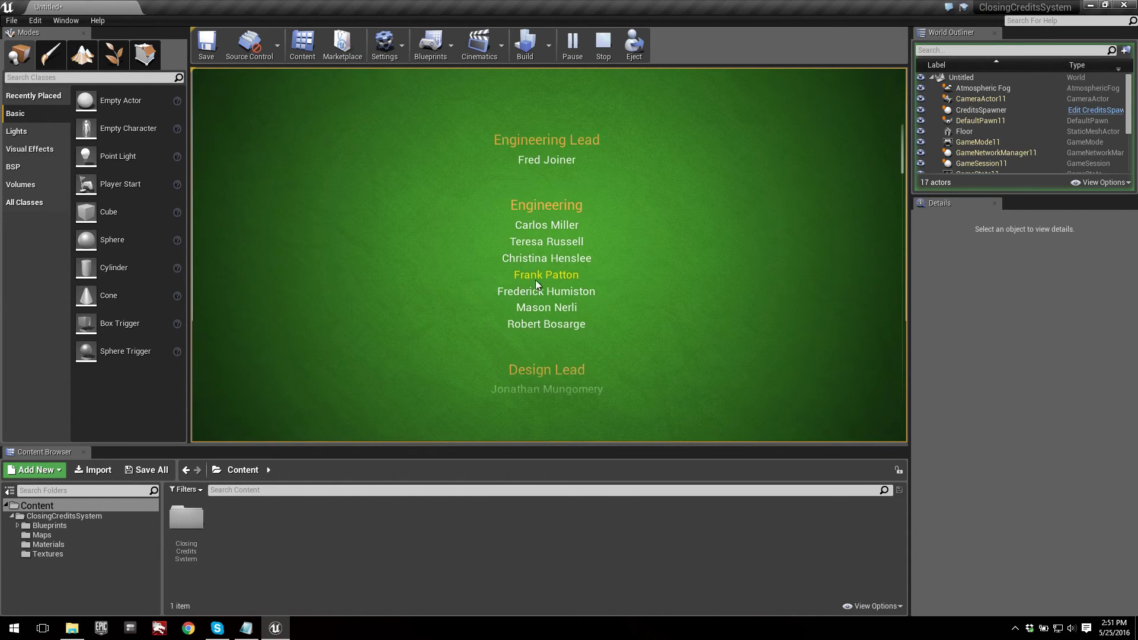
left_click(615, 45)
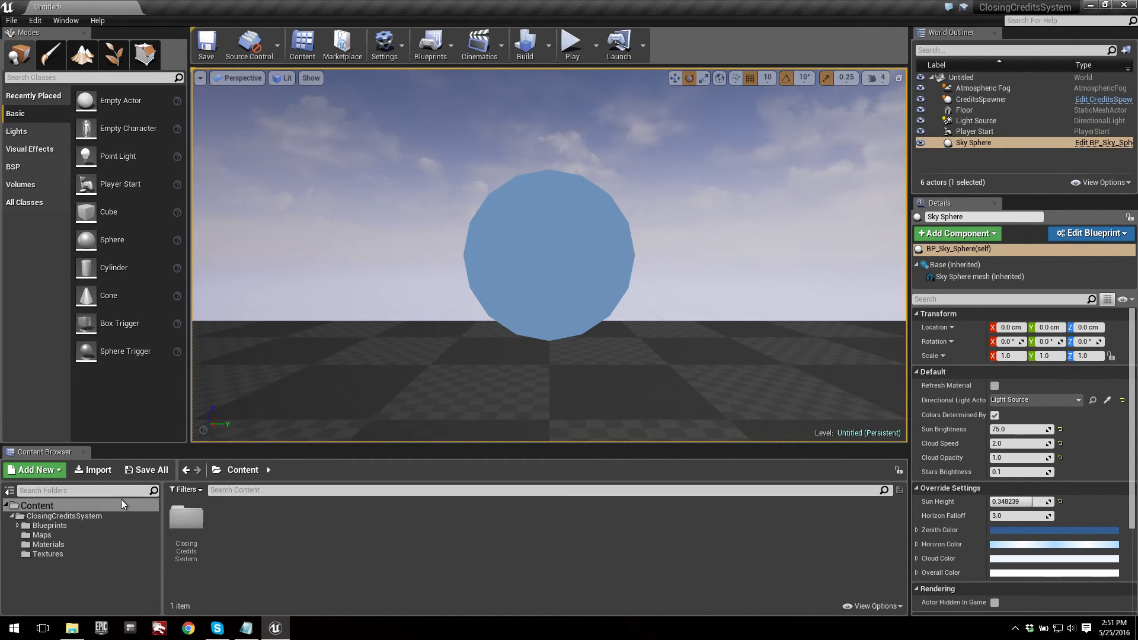
left_click(65, 524)
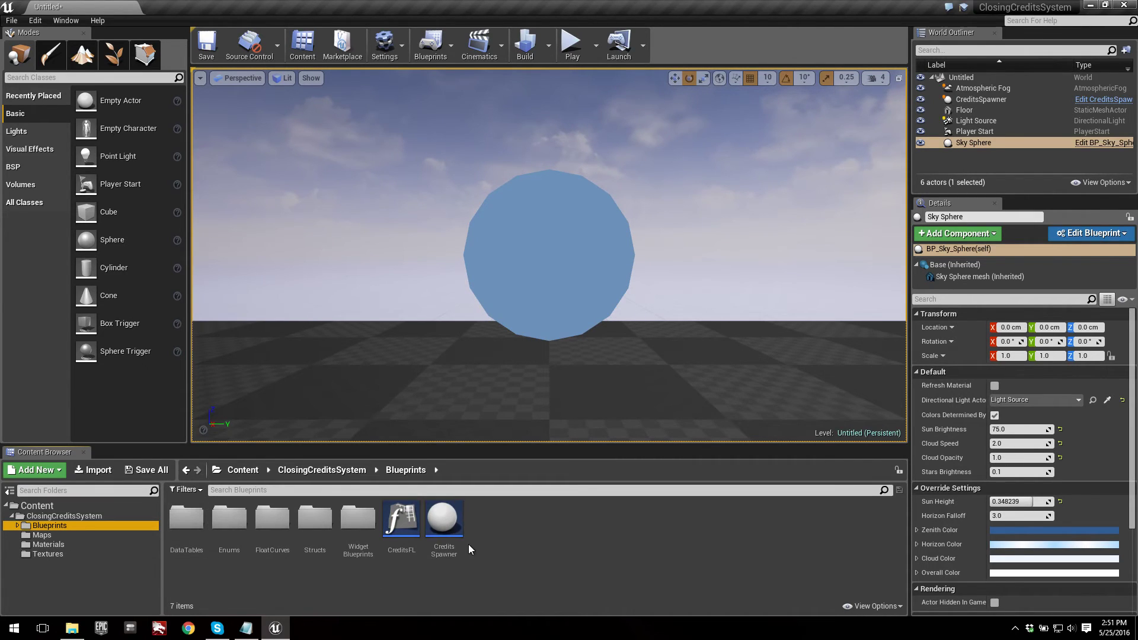
double_click(352, 519)
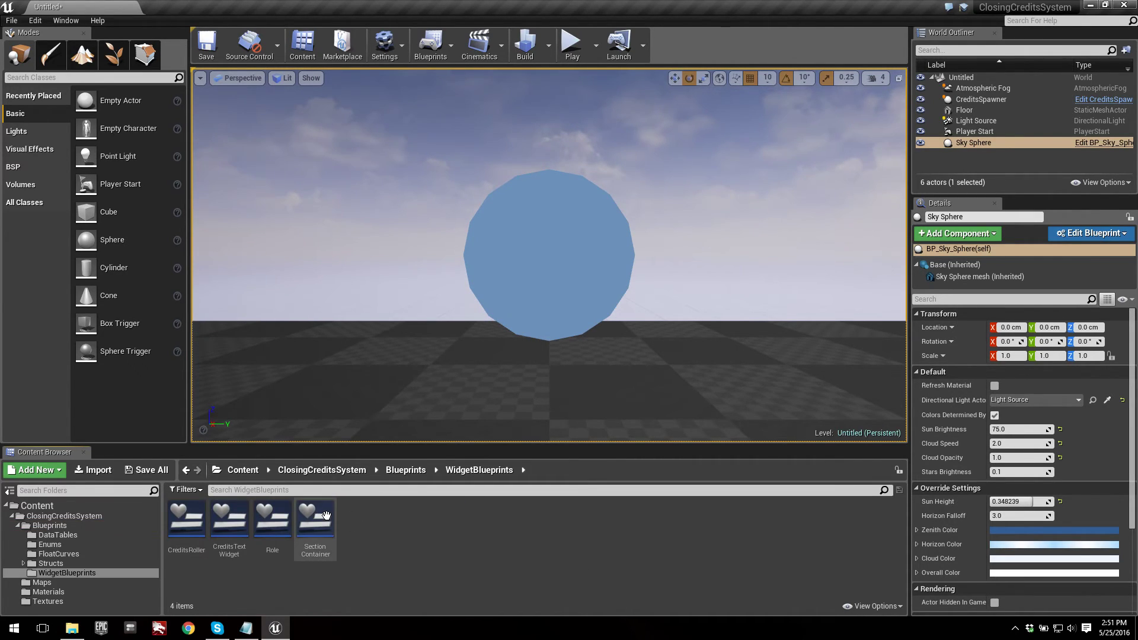
In CreditsRoller, set BackgroundImage's Brush Image to the orange Background texture, then compile and save.
double_click(202, 529)
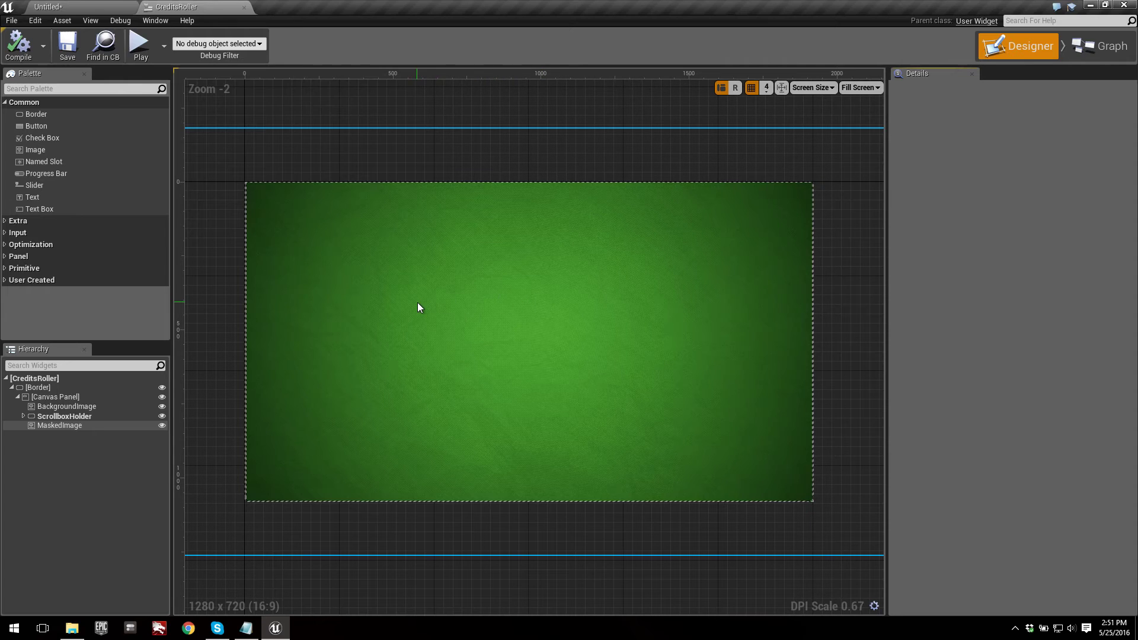
right_click_drag(418, 303, 437, 277)
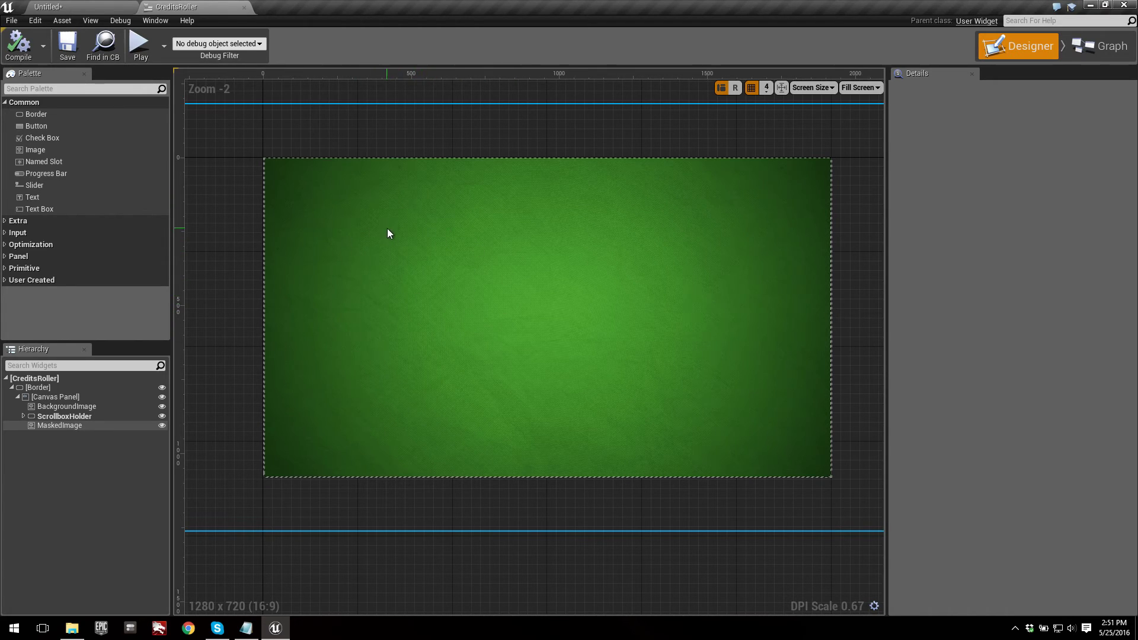
left_click(101, 408)
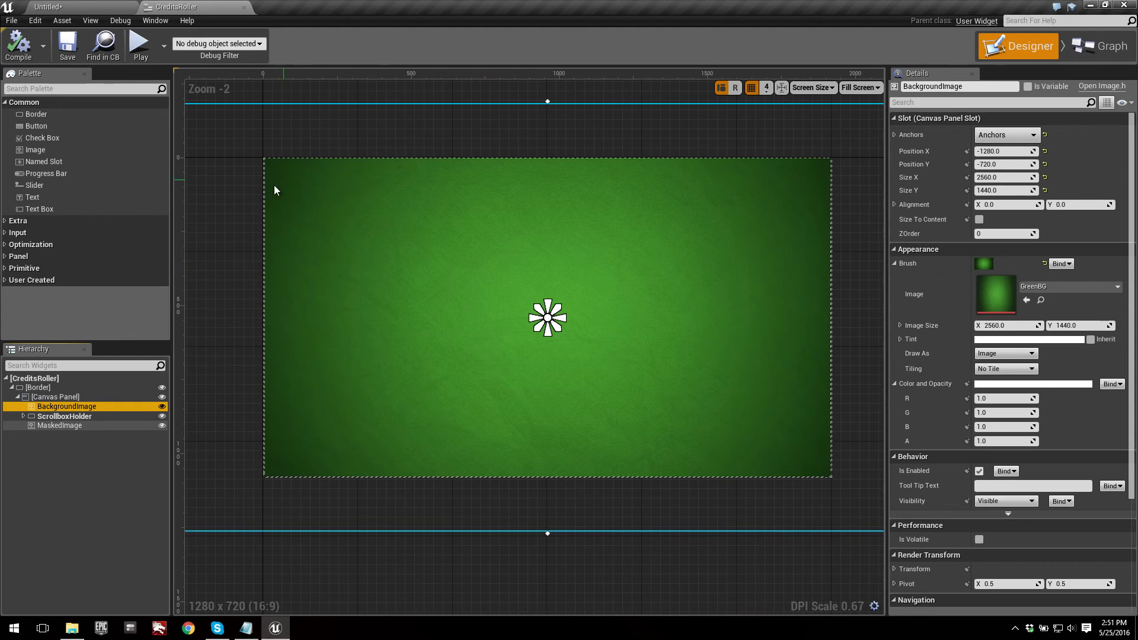
left_click(1090, 290)
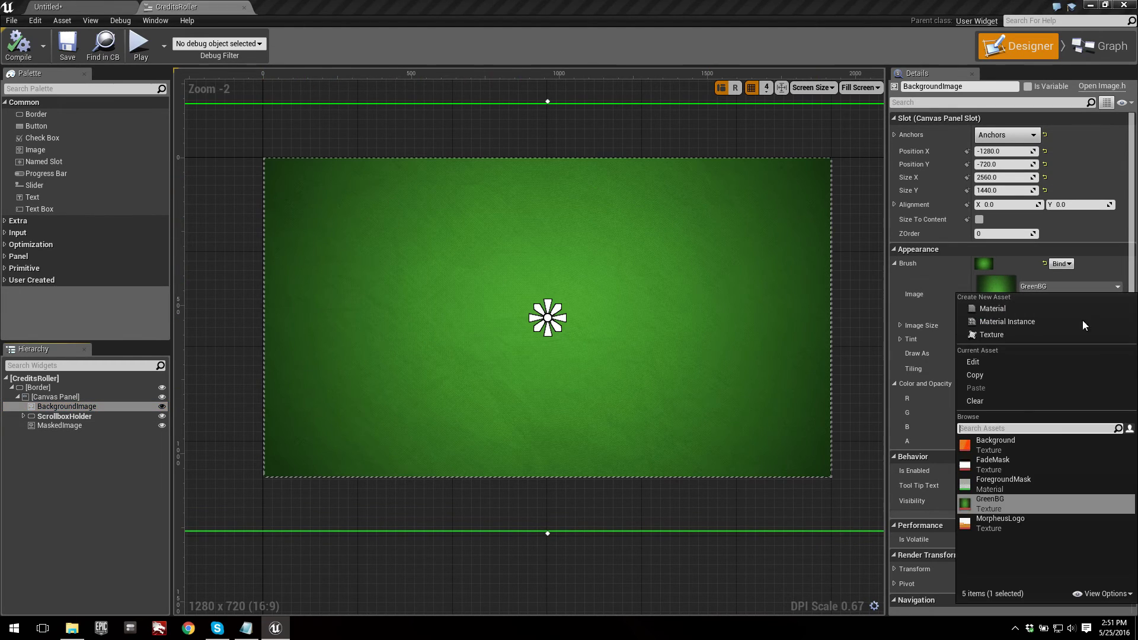
left_click(1065, 441)
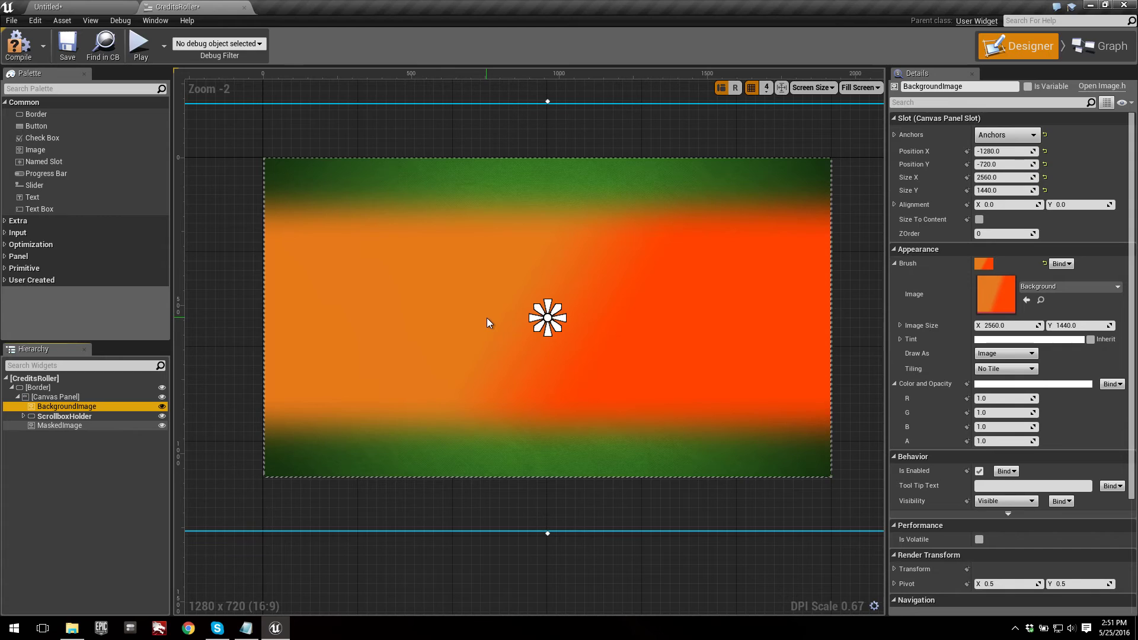
left_click(18, 44)
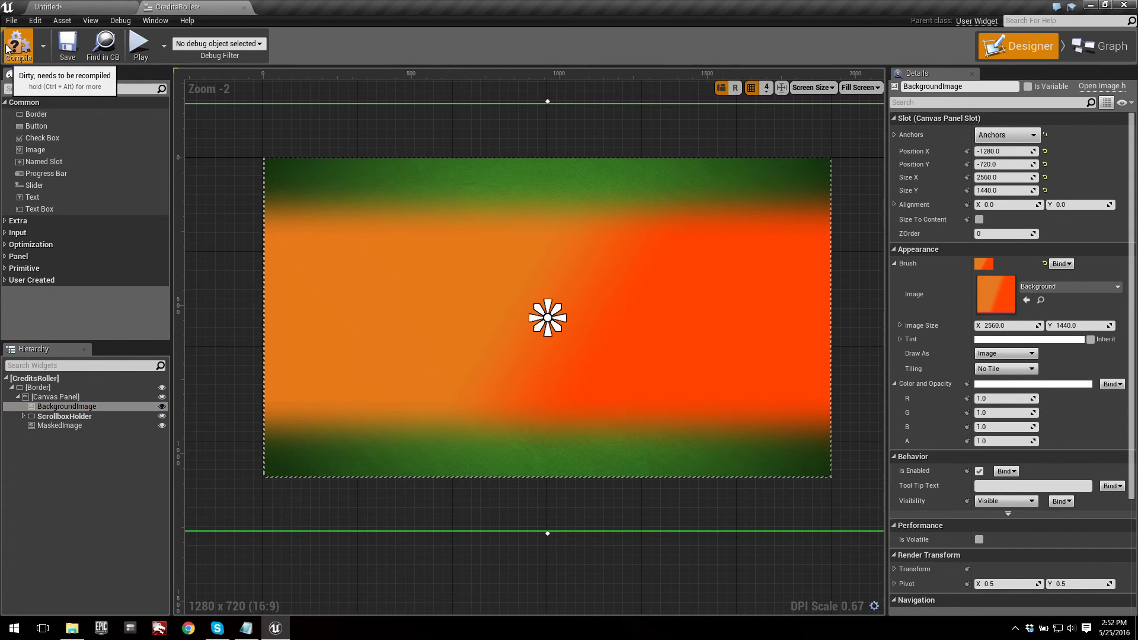
left_click(67, 46)
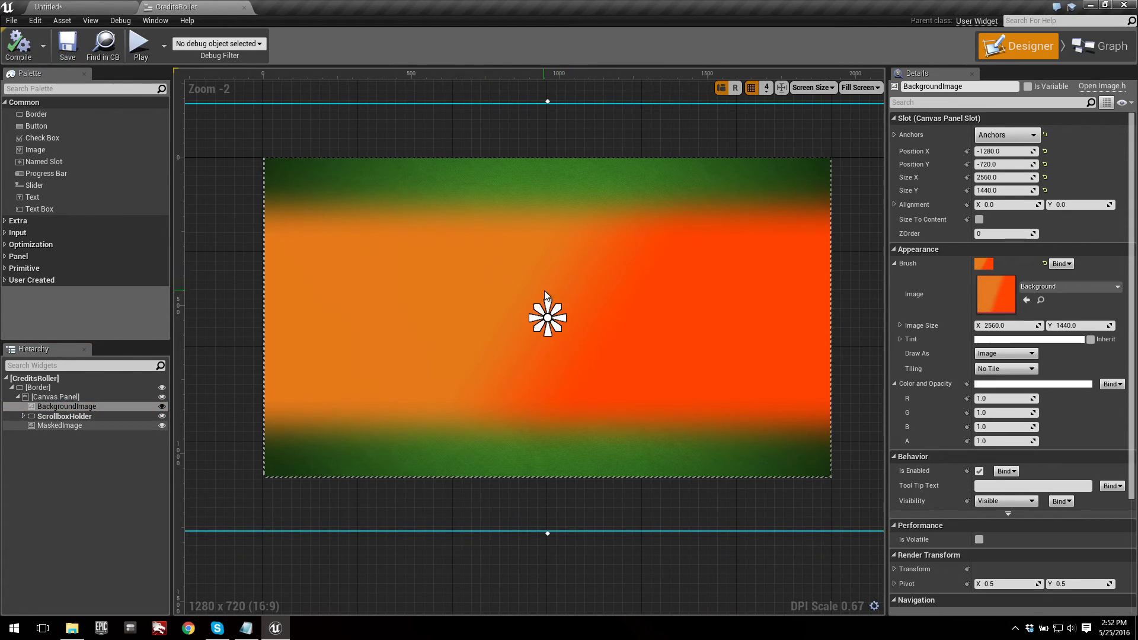
scroll(533, 291, "down", 1)
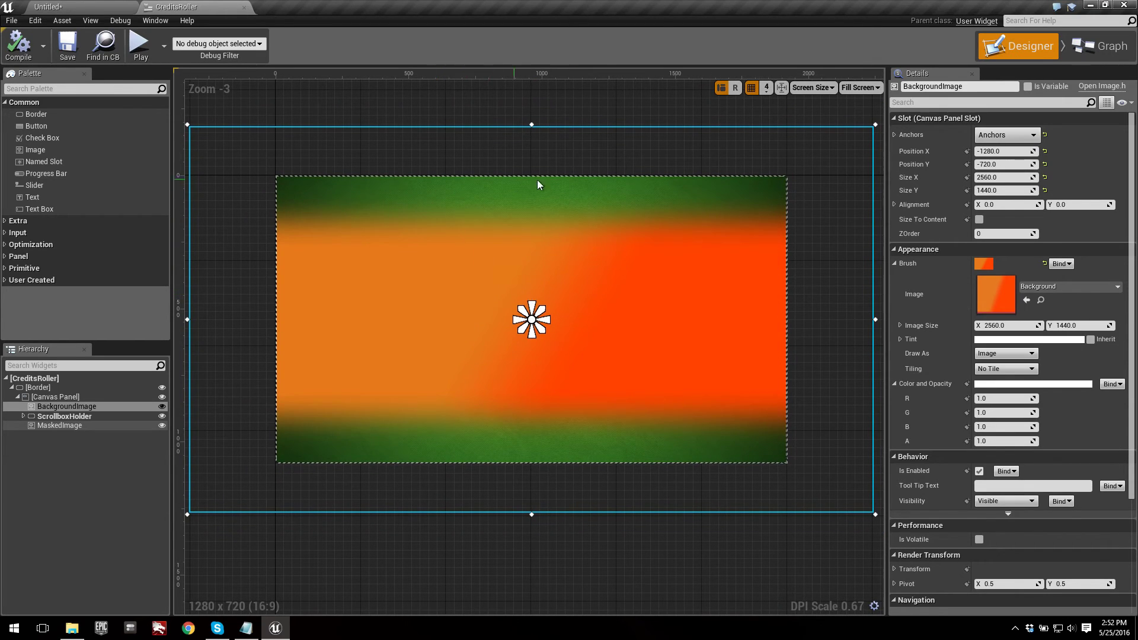
scroll(339, 409, "up", 2)
scroll(297, 473, "down", 1)
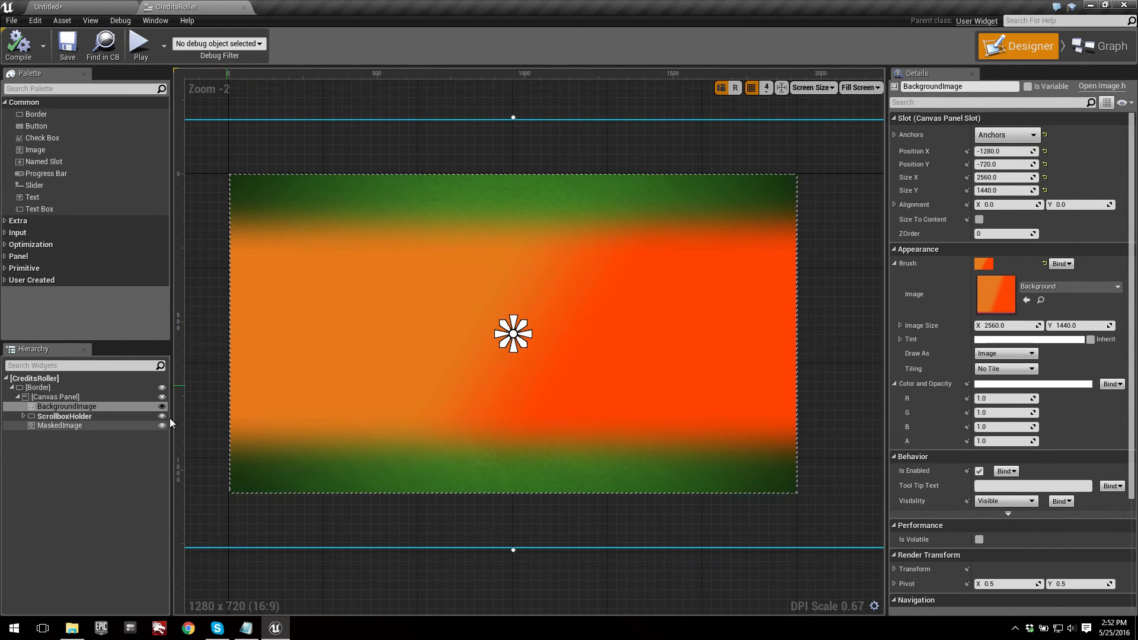
Select MaskedImage, then open the ForegroundMask material from ClosingCreditsSystem's Materials folder.
left_click(312, 195)
scroll(277, 218, "up", 4)
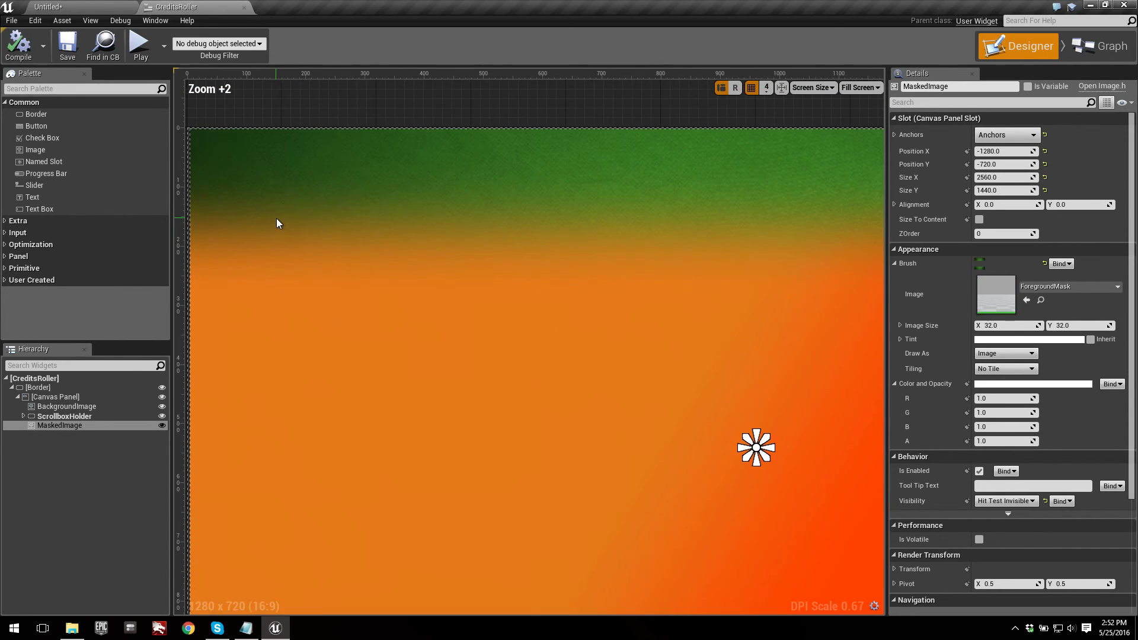
scroll(277, 220, "down", 3)
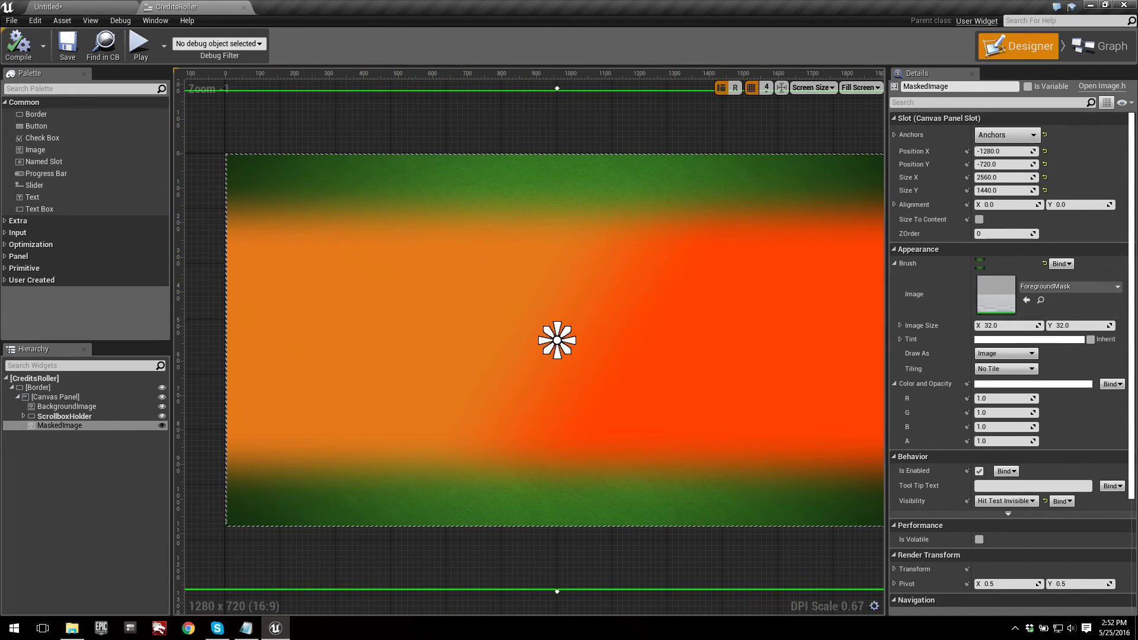
scroll(401, 194, "down", 2)
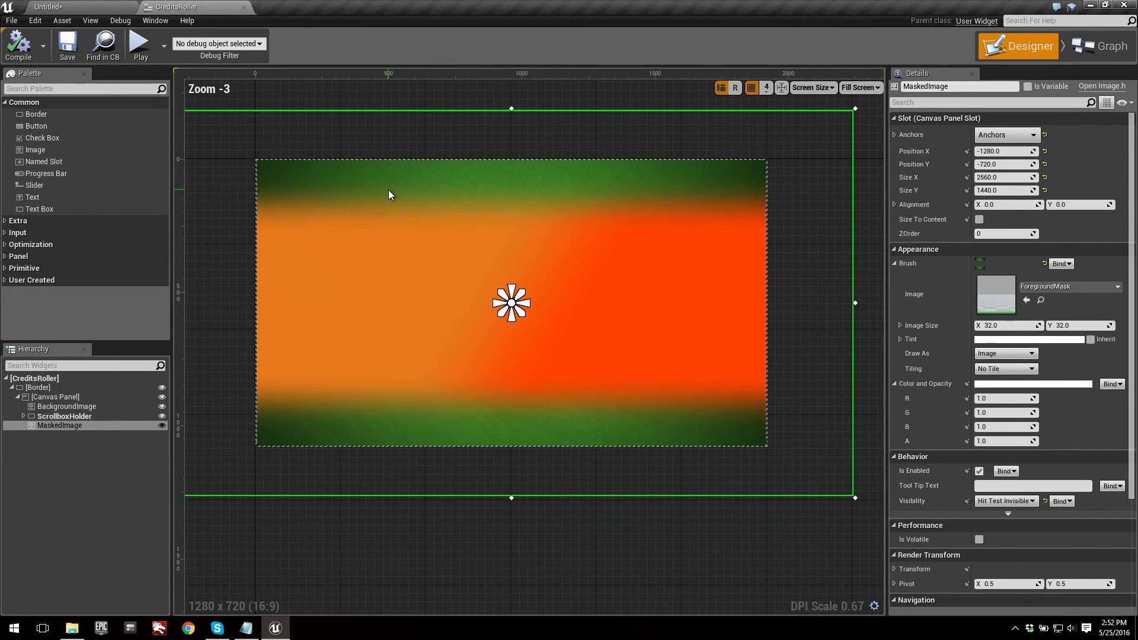
left_click(37, 6)
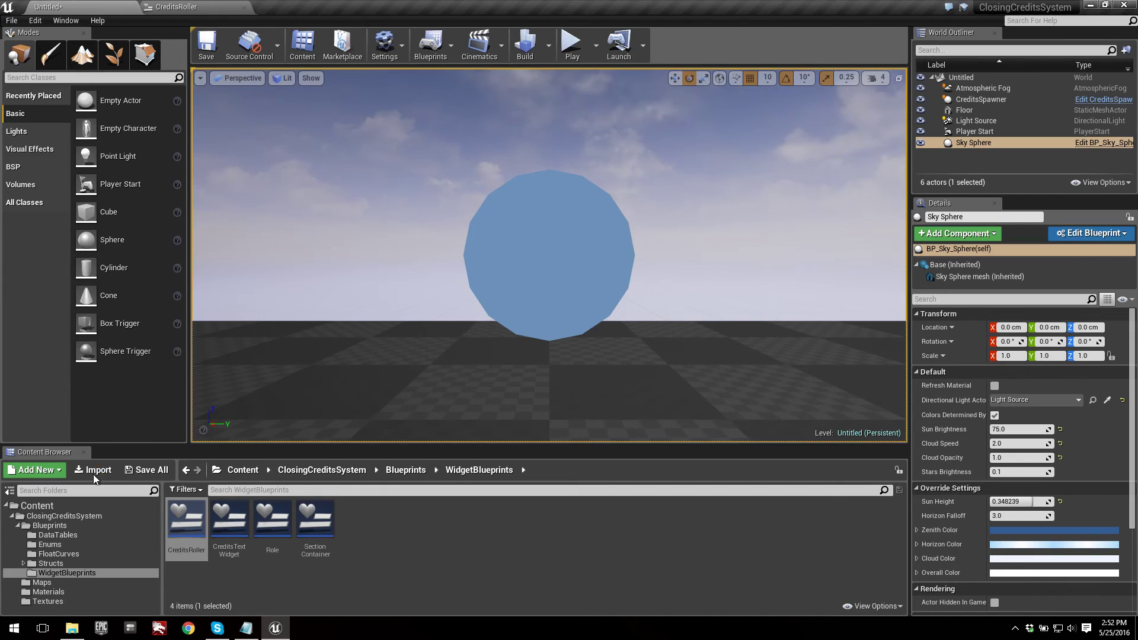
left_click(66, 515)
left_click(47, 591)
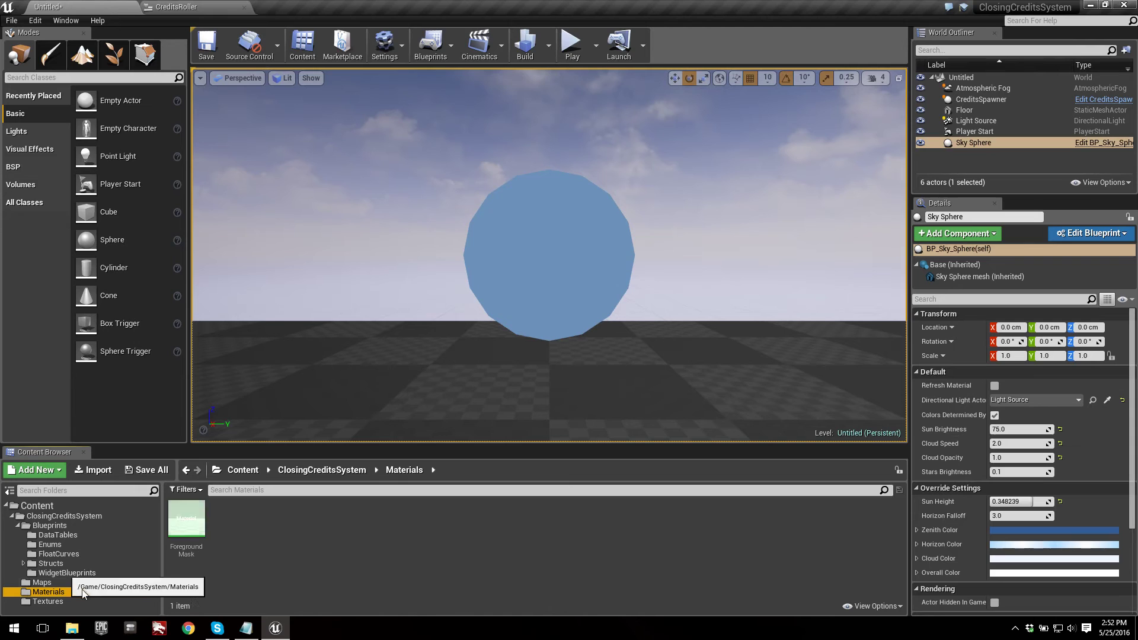
double_click(194, 514)
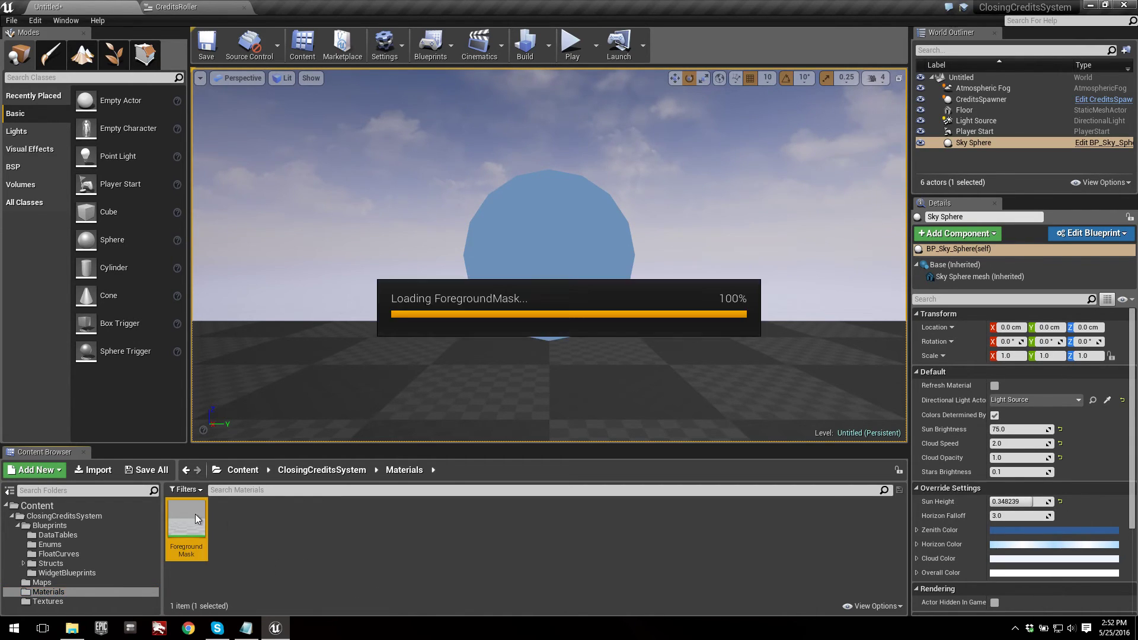
right_click_drag(368, 319, 388, 306)
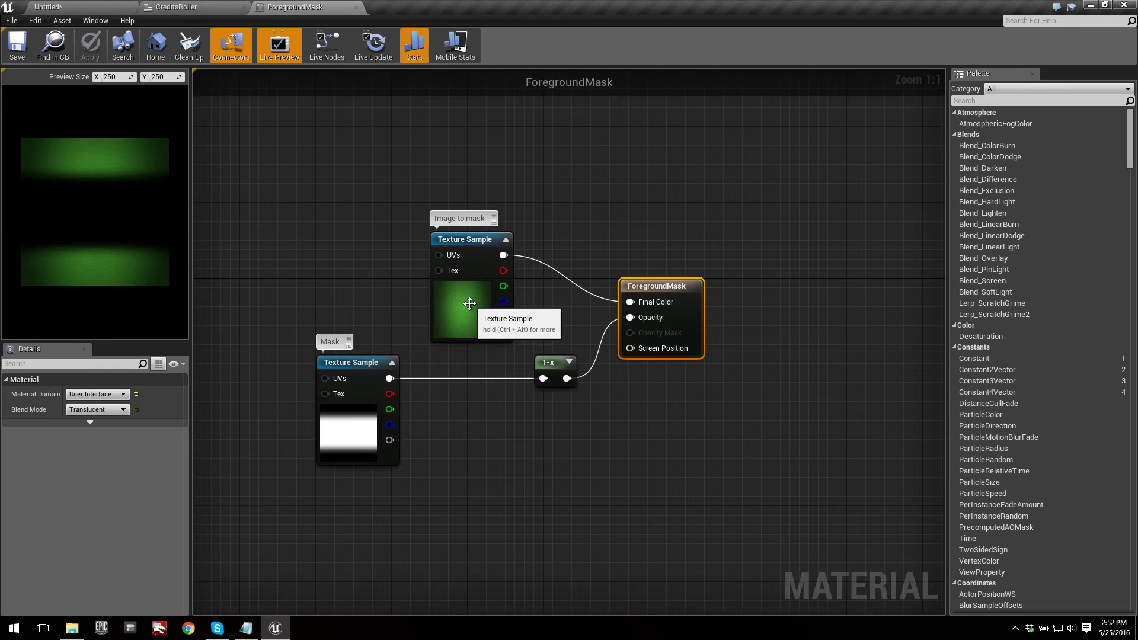
Switch ForegroundMask's image Texture Sample from GreenBG to Background and save the material.
left_click(469, 303)
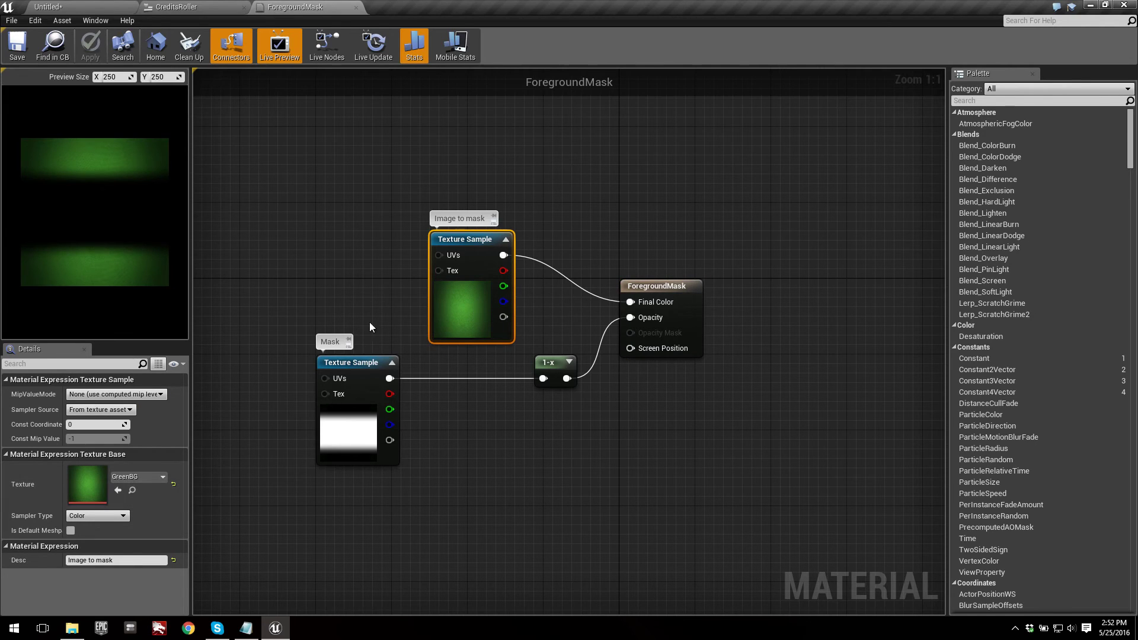
left_click(142, 476)
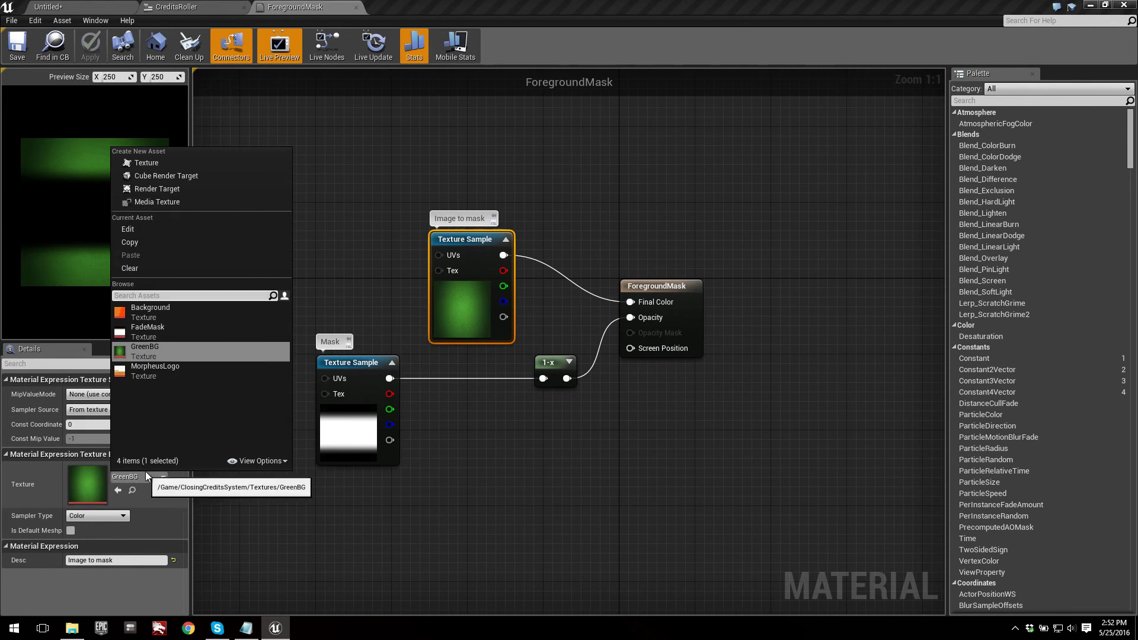
left_click(236, 314)
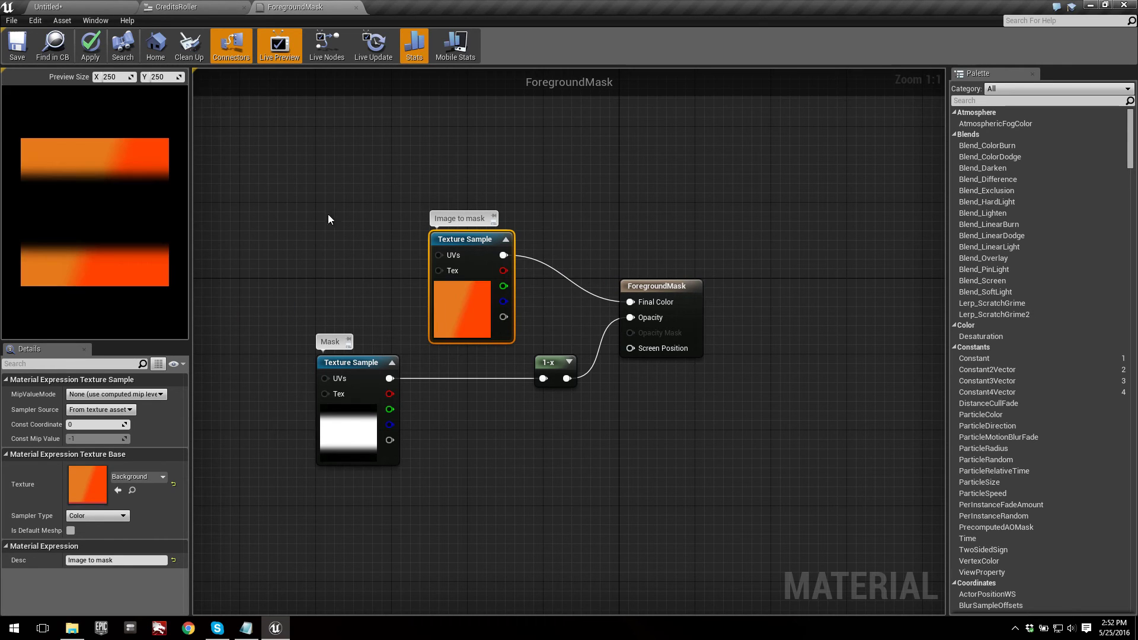
left_click(215, 11)
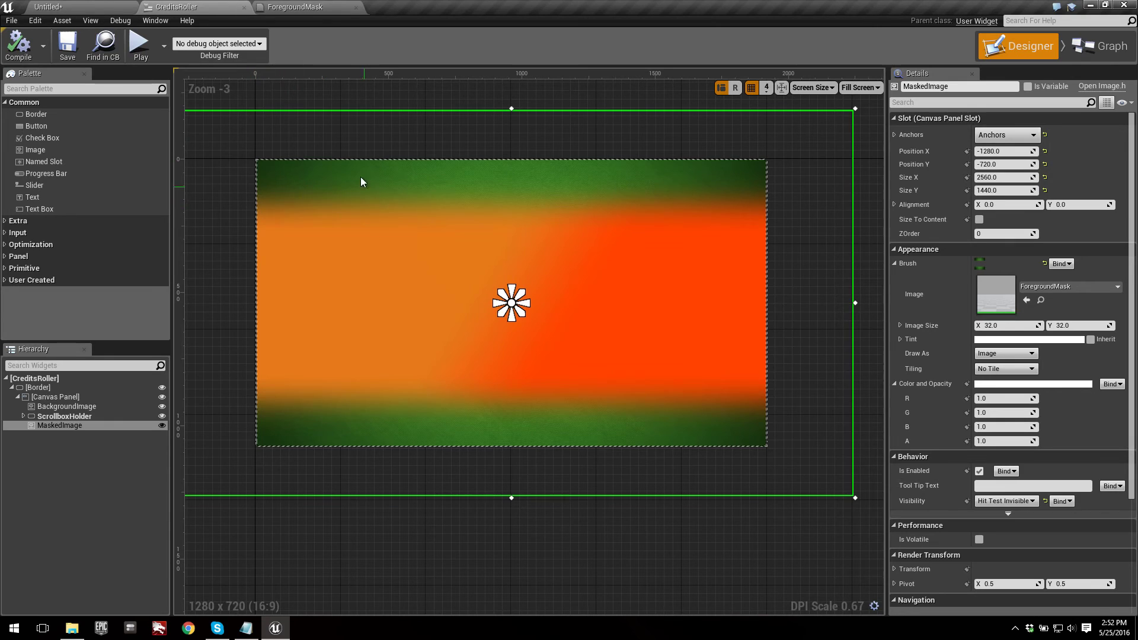
left_click(322, 6)
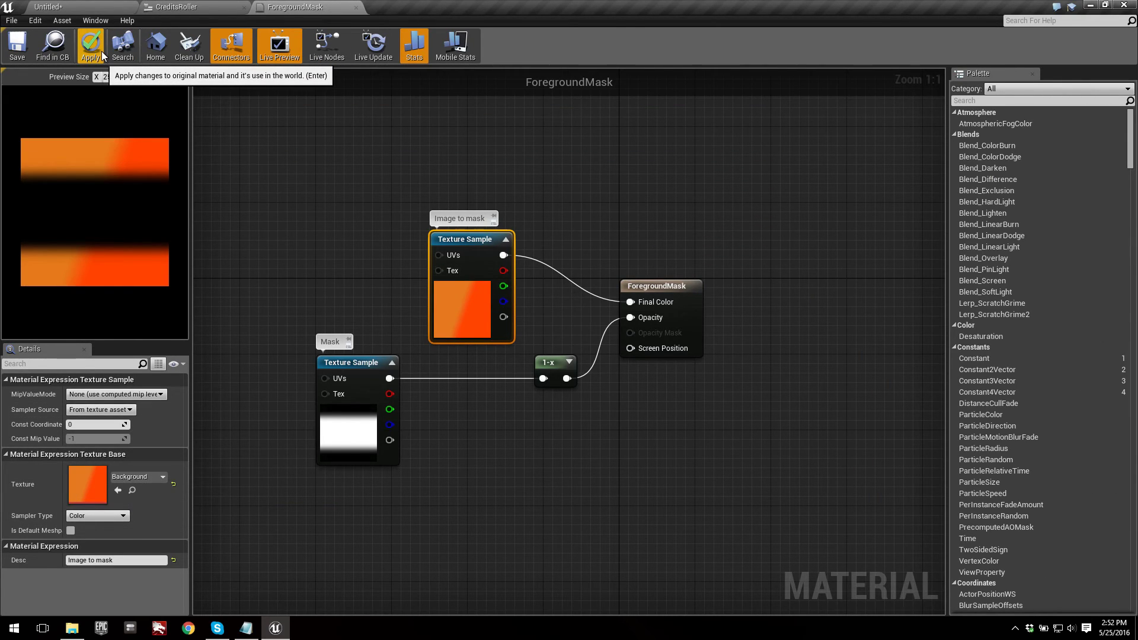
left_click(21, 56)
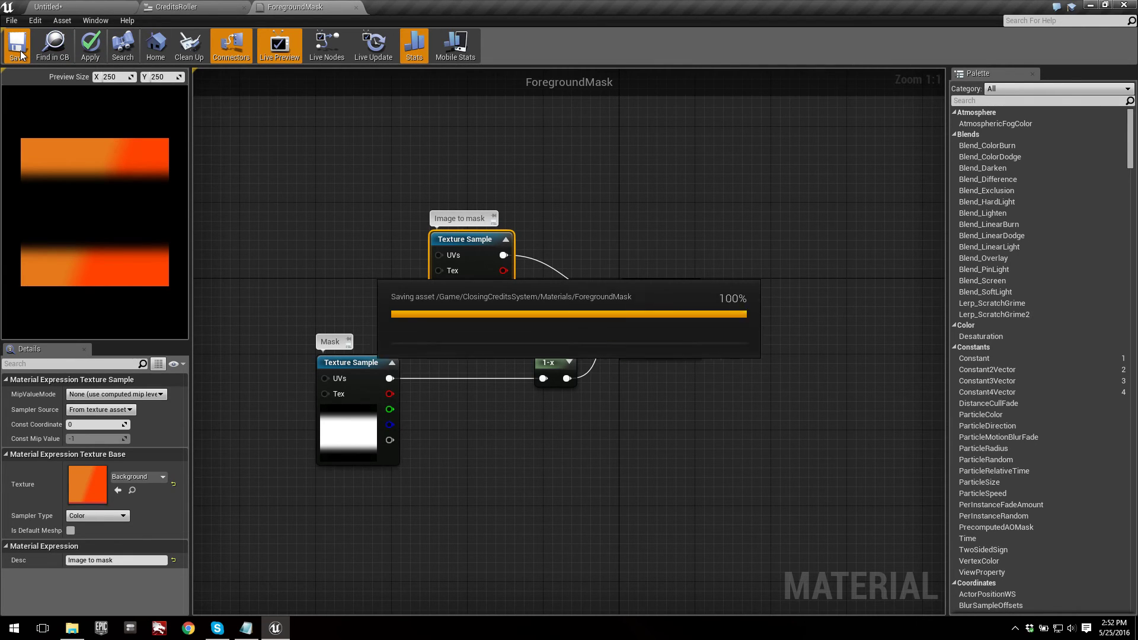
Return to the CreditsRoller designer to view the now fully orange masked image.
left_click(214, 11)
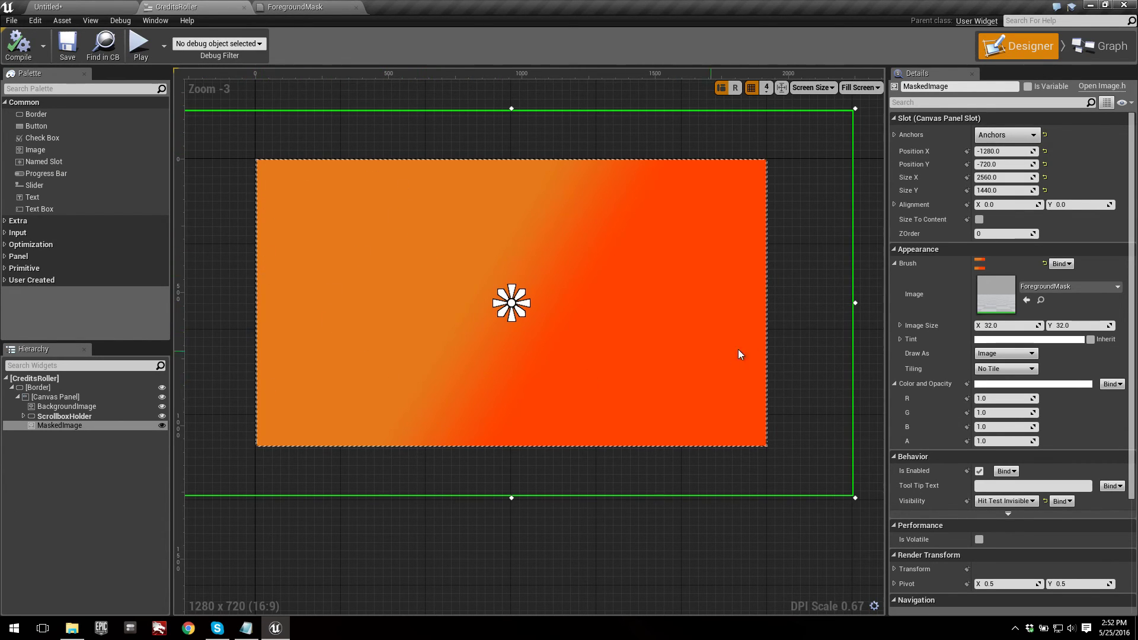
scroll(569, 225, "down", 2)
scroll(578, 286, "up", 1)
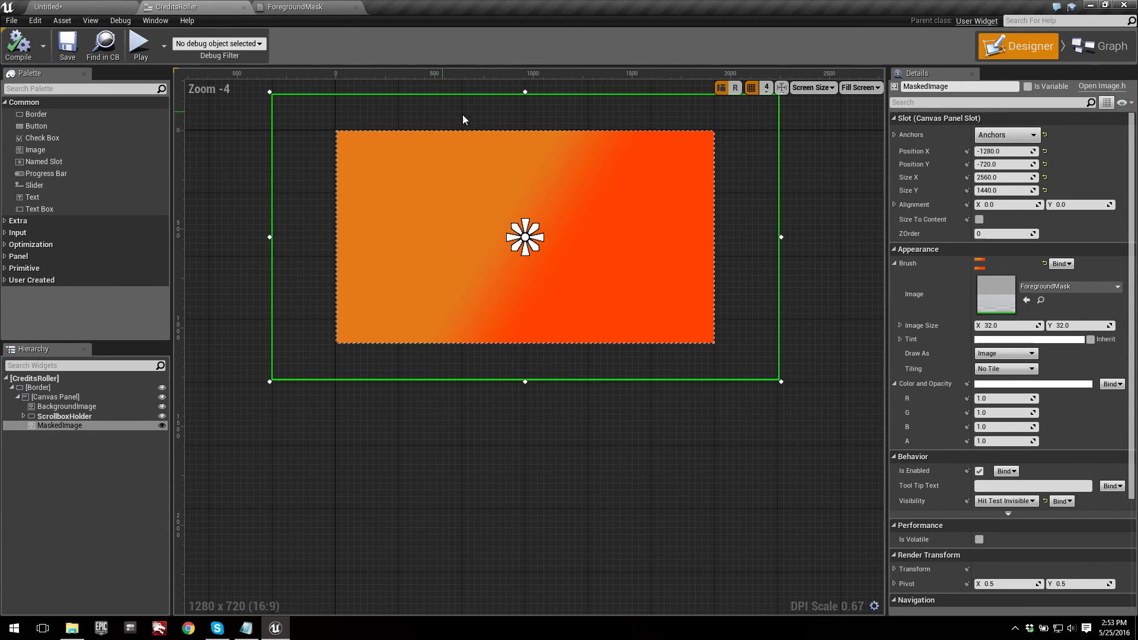
scroll(463, 280, "up", 1)
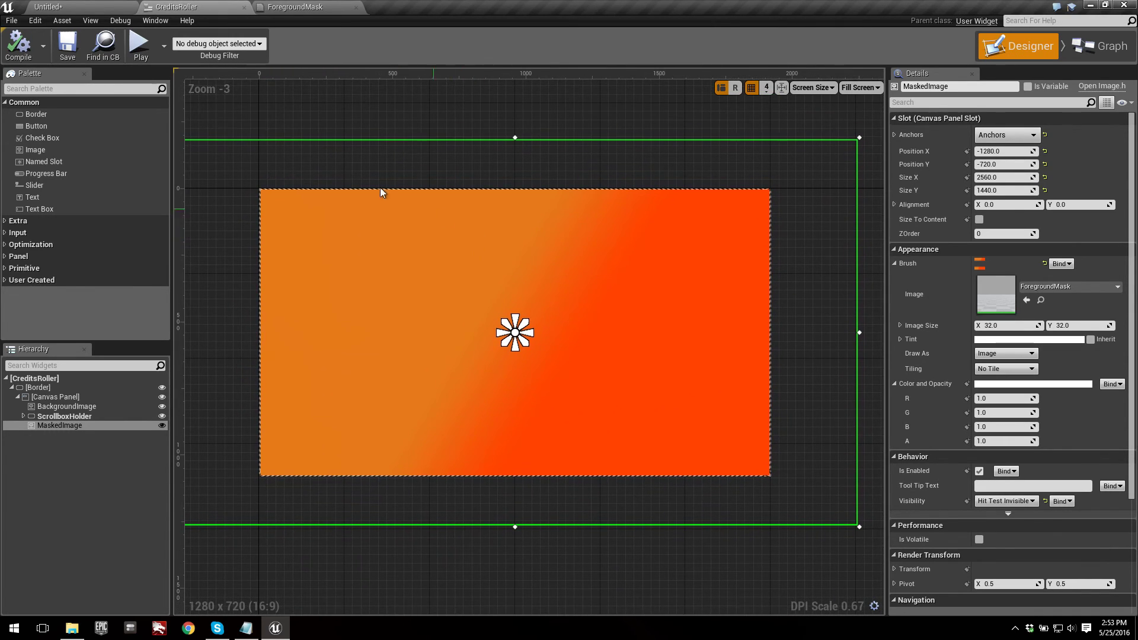
Play the level, watch the orange credits full-screen with F11 and back, then stop.
left_click(97, 6)
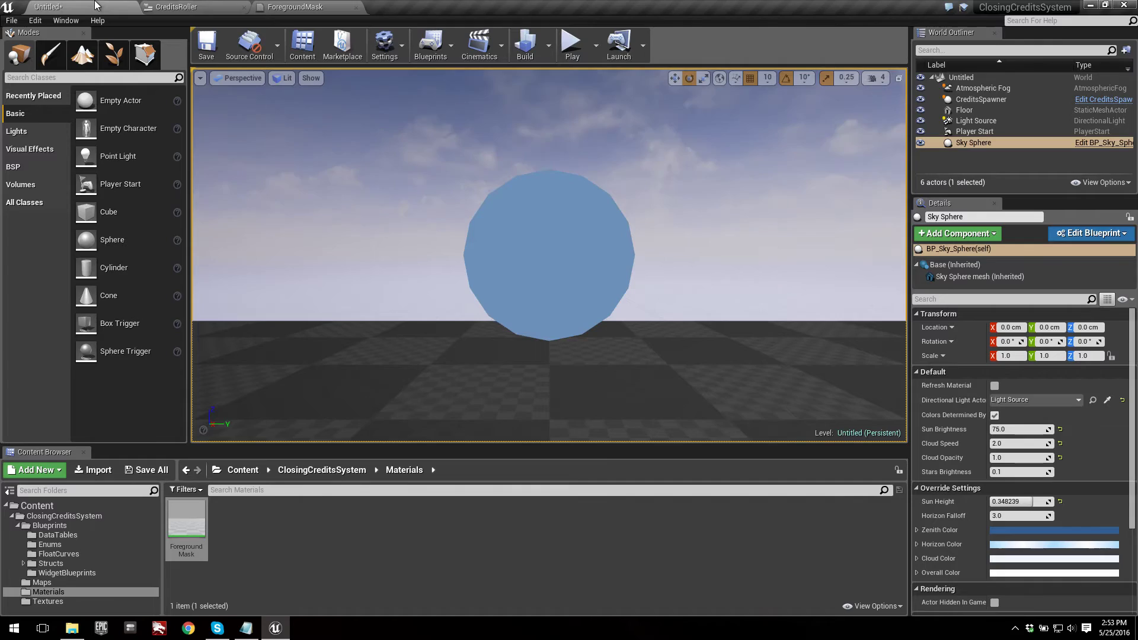
left_click(568, 62)
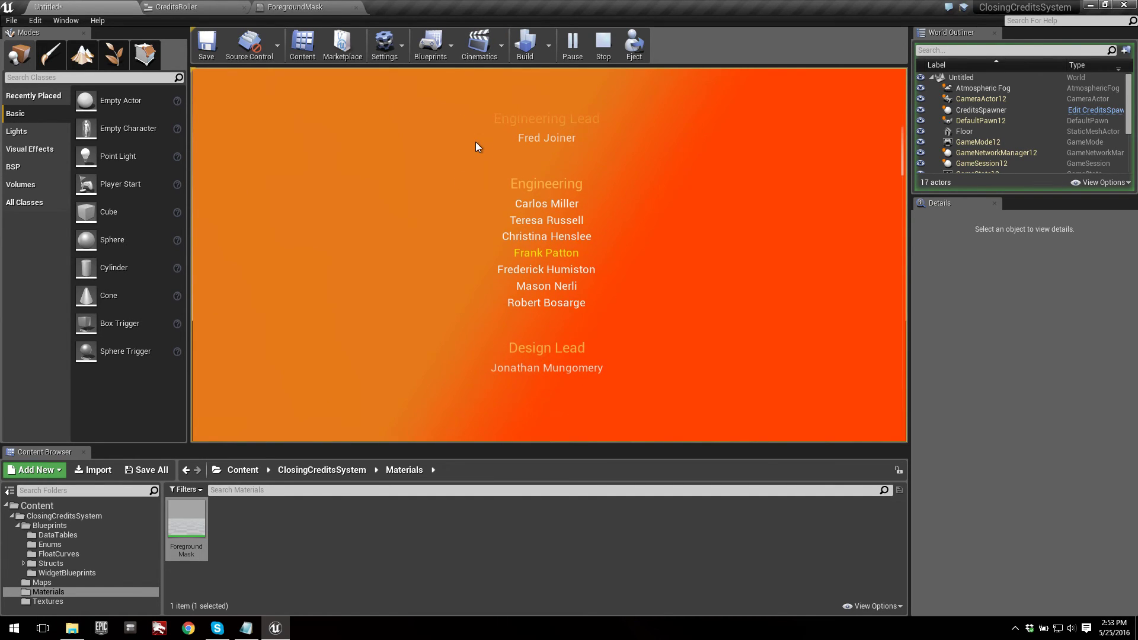
key("F11")
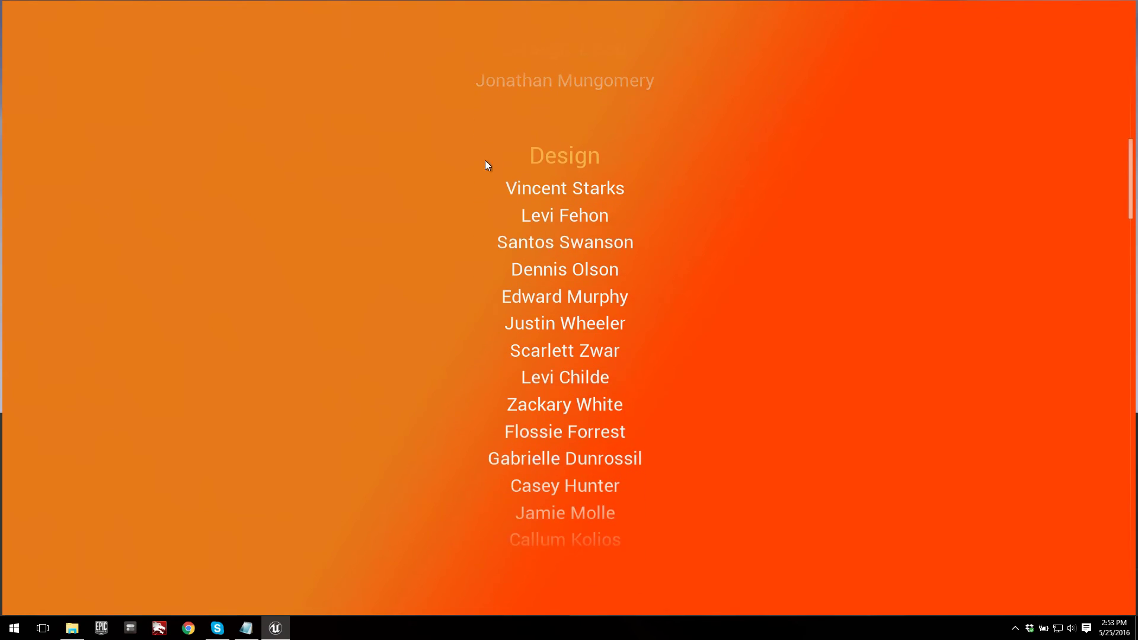
key("F11")
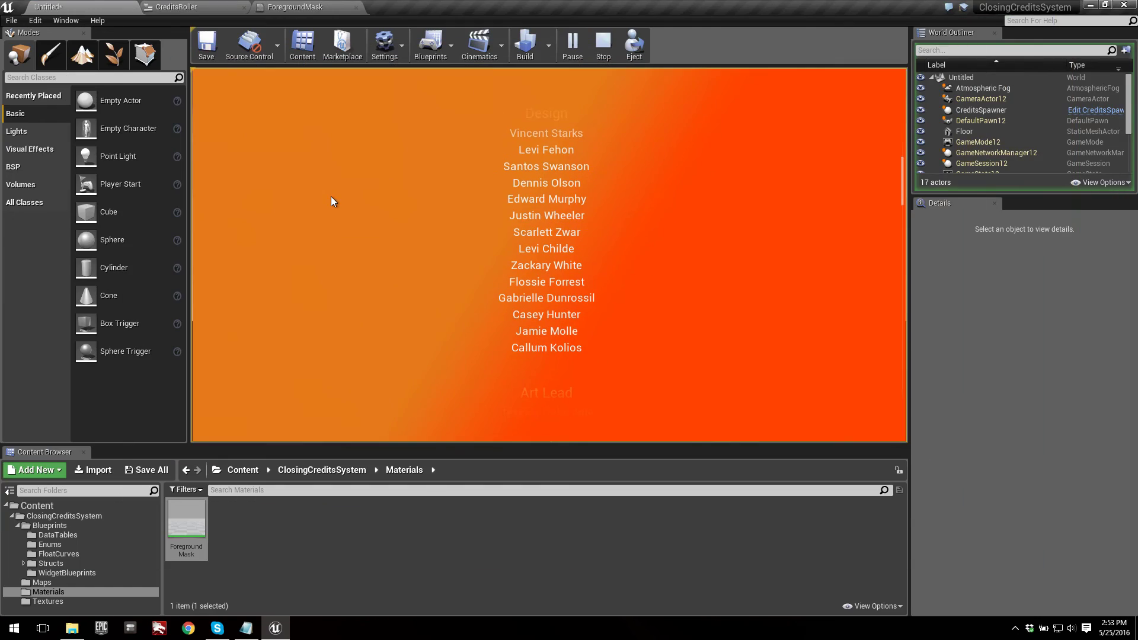
left_click(607, 37)
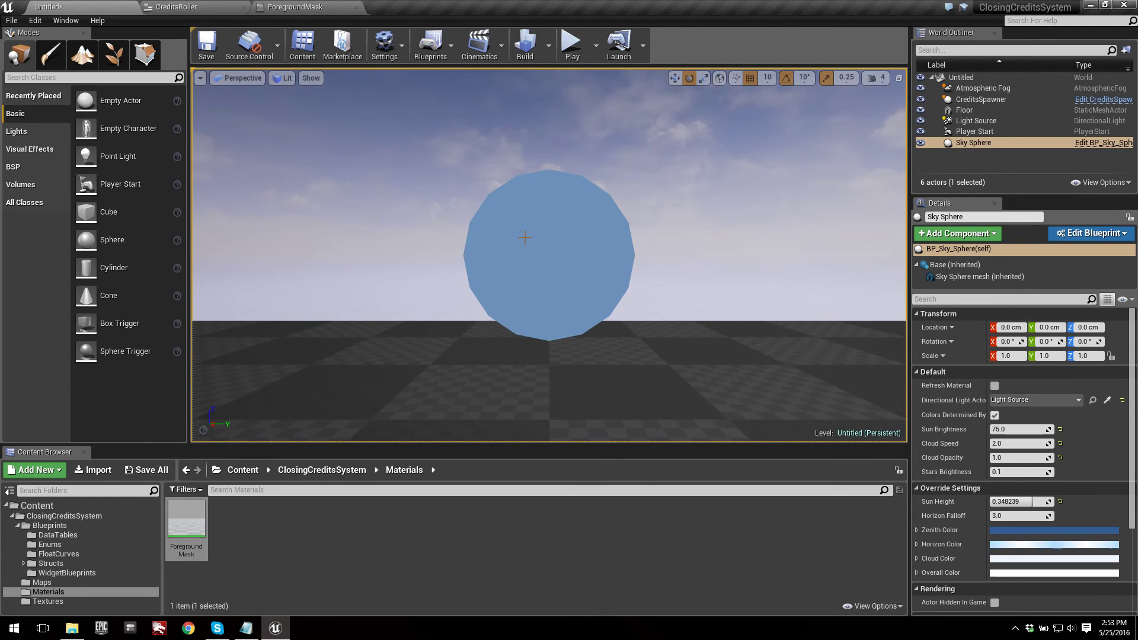
Orbit and zoom around the level, then bring up the Closing Credits System marketplace page.
right_click_drag(549, 255, 549, 314)
scroll(366, 102, "up", 3)
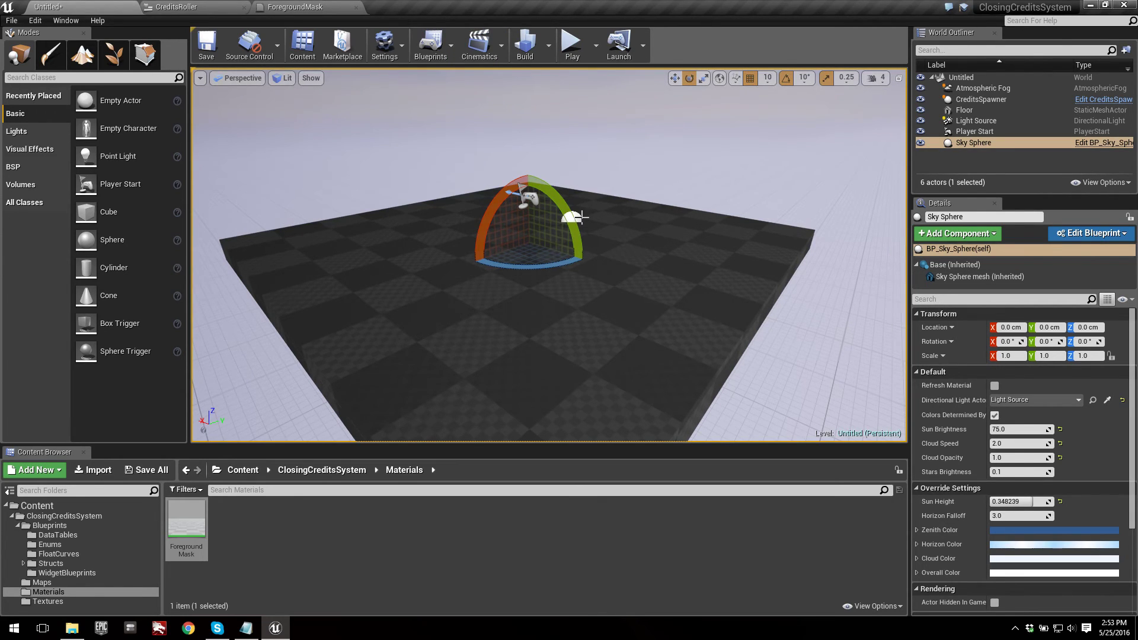
left_click(573, 45)
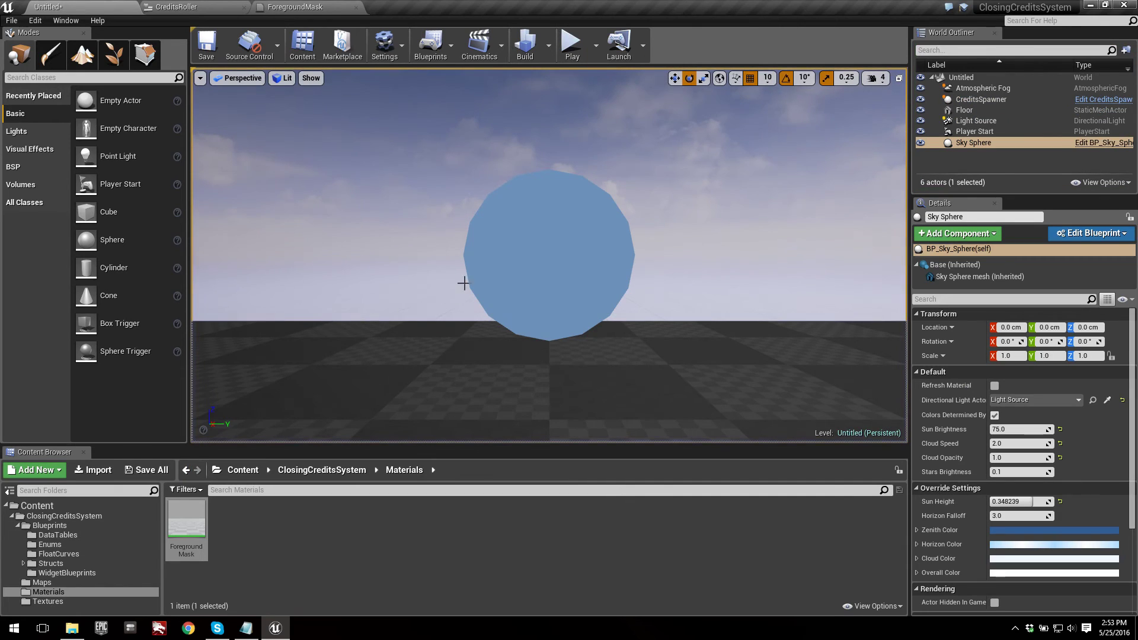
left_click(199, 627)
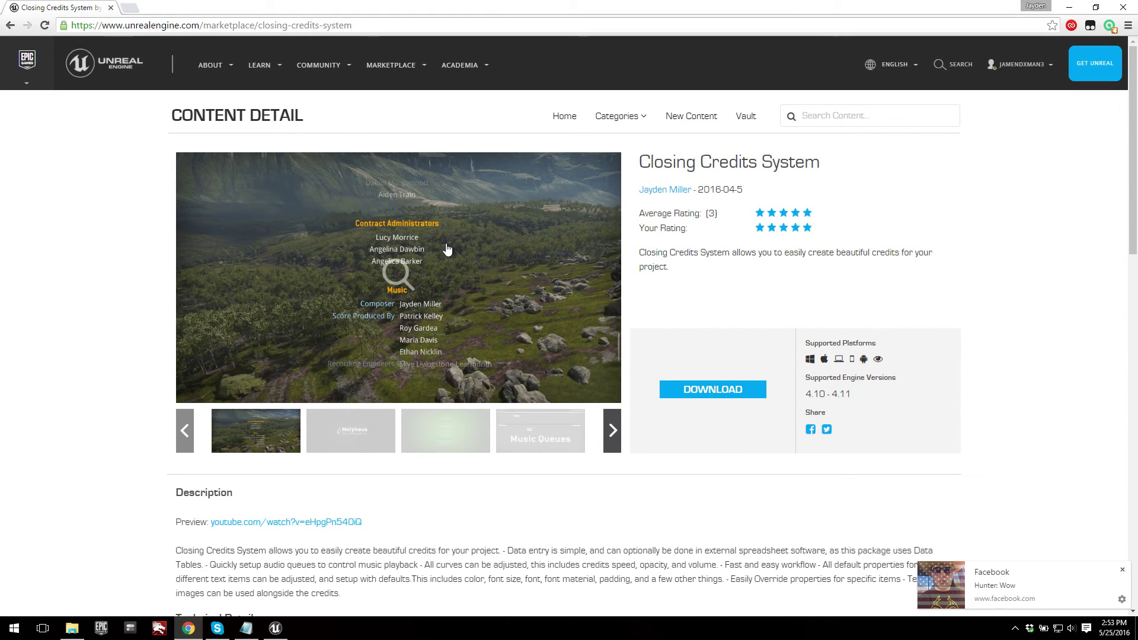
Enlarge the Closing Credits System preview screenshot, dismiss the notification, and close the browser.
left_click(448, 250)
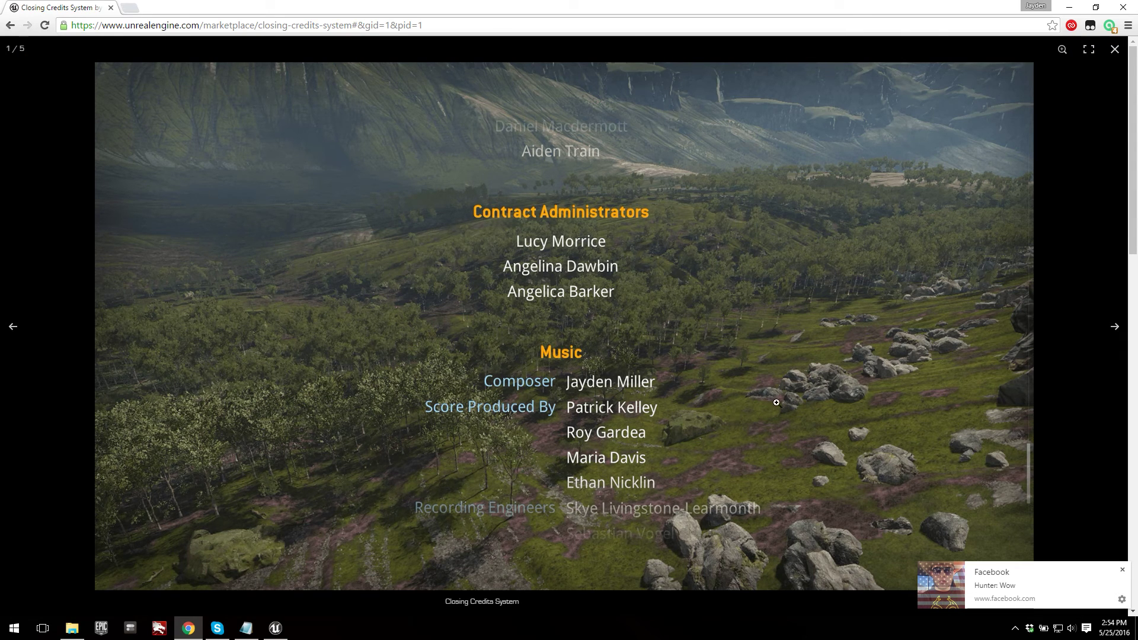
left_click(1122, 570)
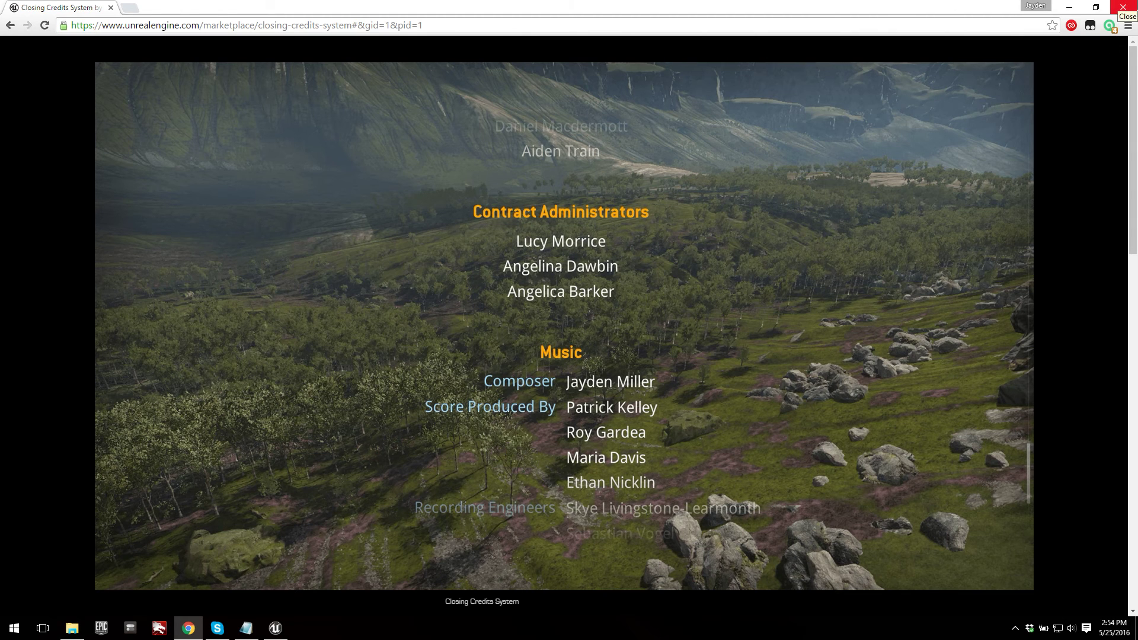
left_click(1123, 7)
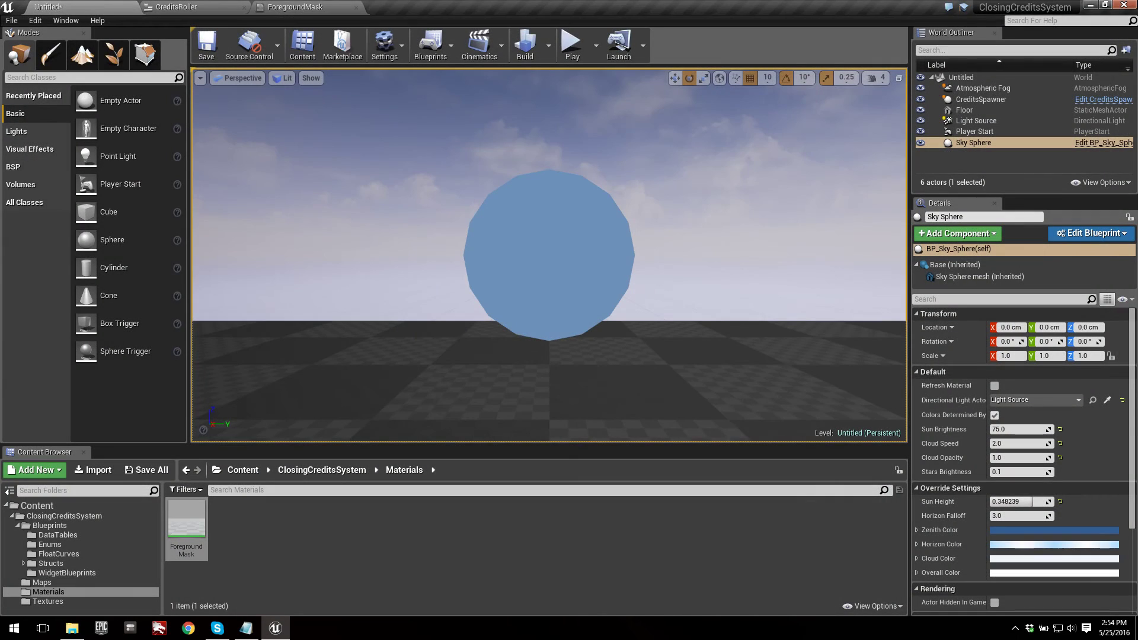
Set the Color and Opacity alpha of MaskedImage and BackgroundImage to 0 and save CreditsRoller.
left_click(333, 7)
left_click(193, 6)
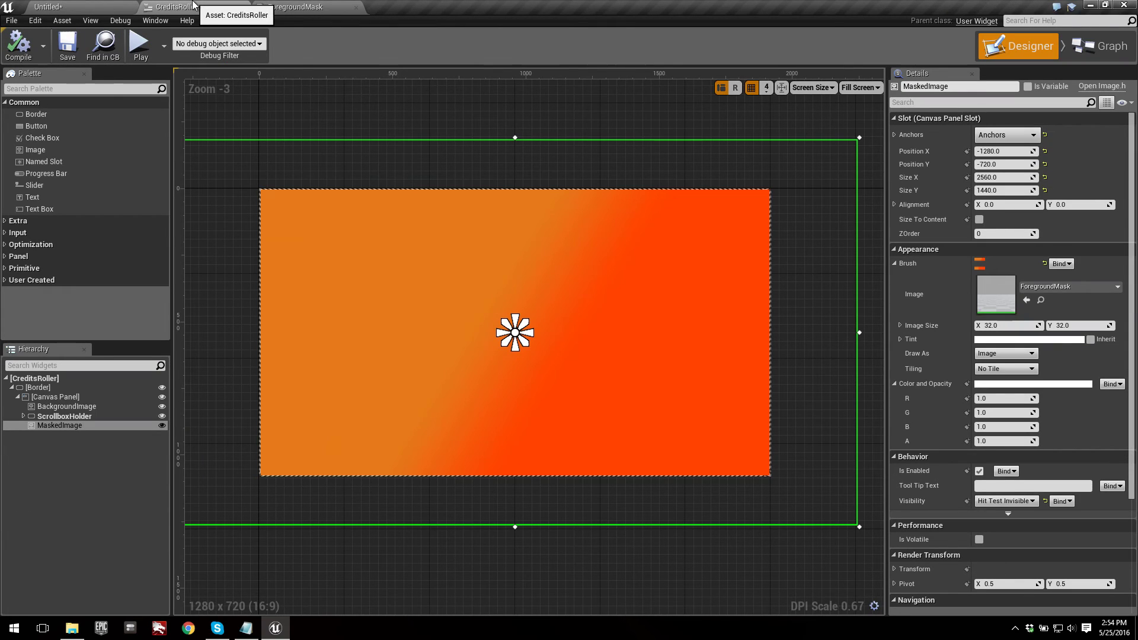
right_click_drag(399, 259, 413, 232)
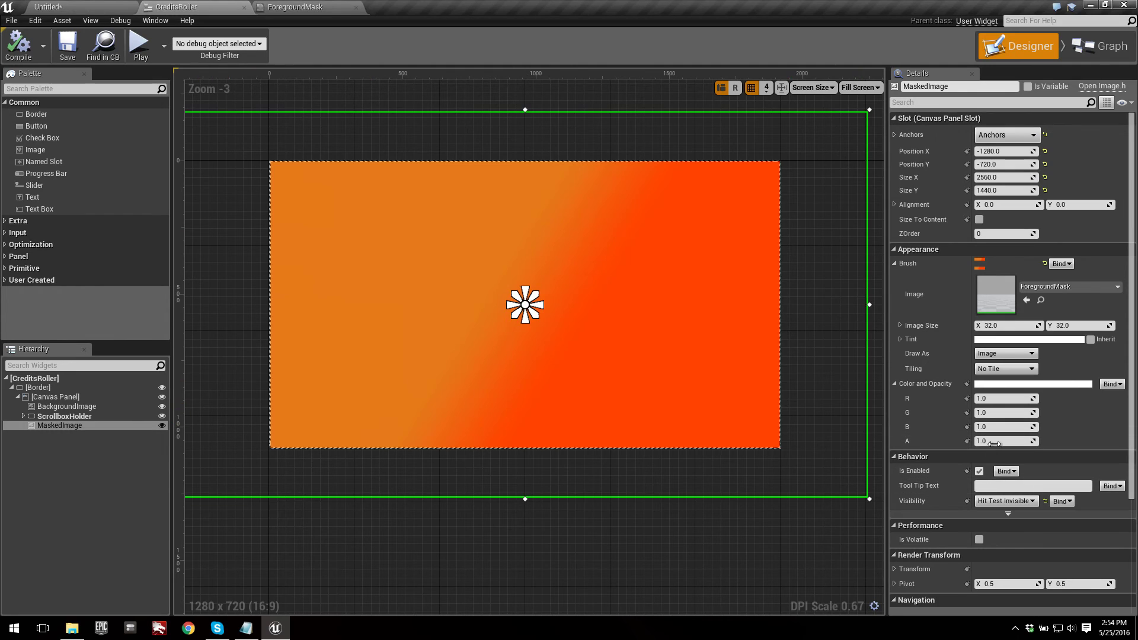
left_click(994, 442)
key("Return")
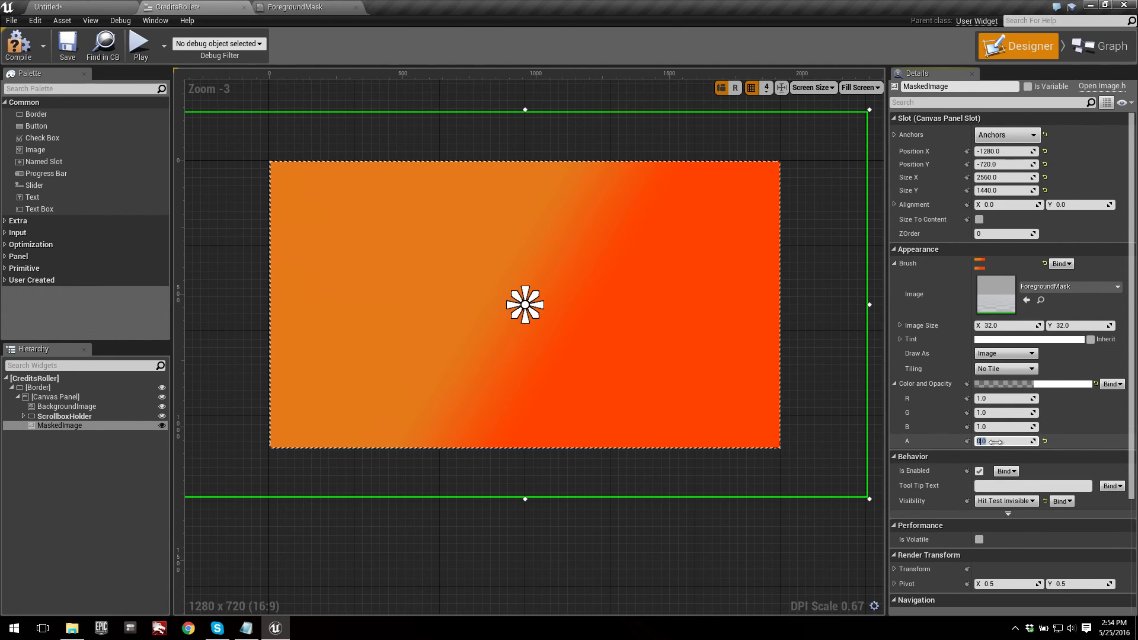
left_click(67, 407)
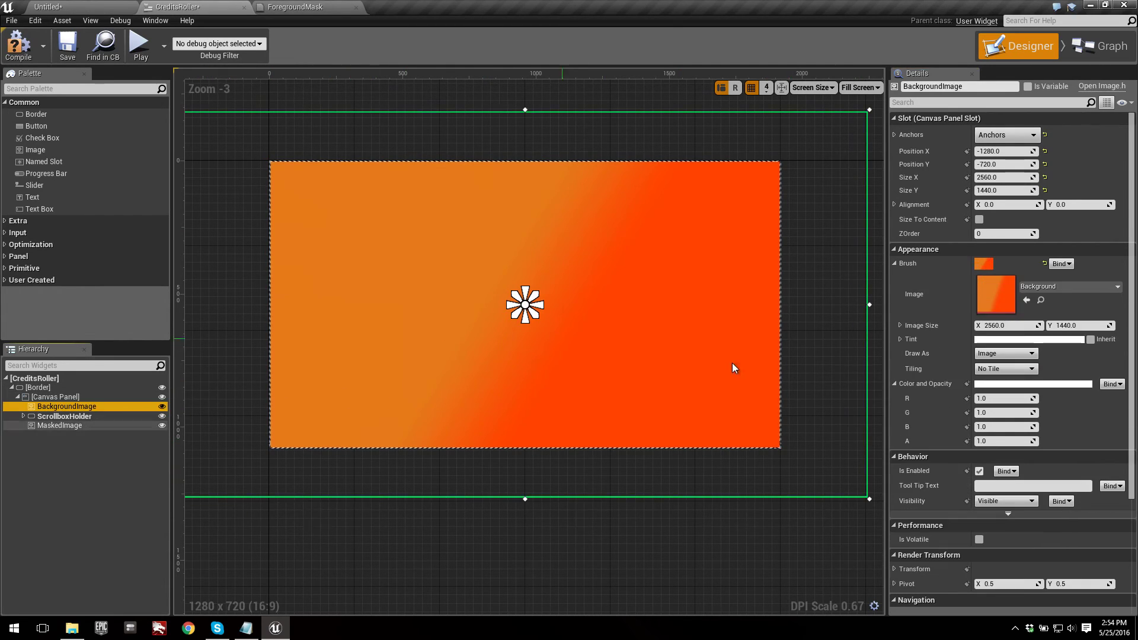
left_click(996, 442)
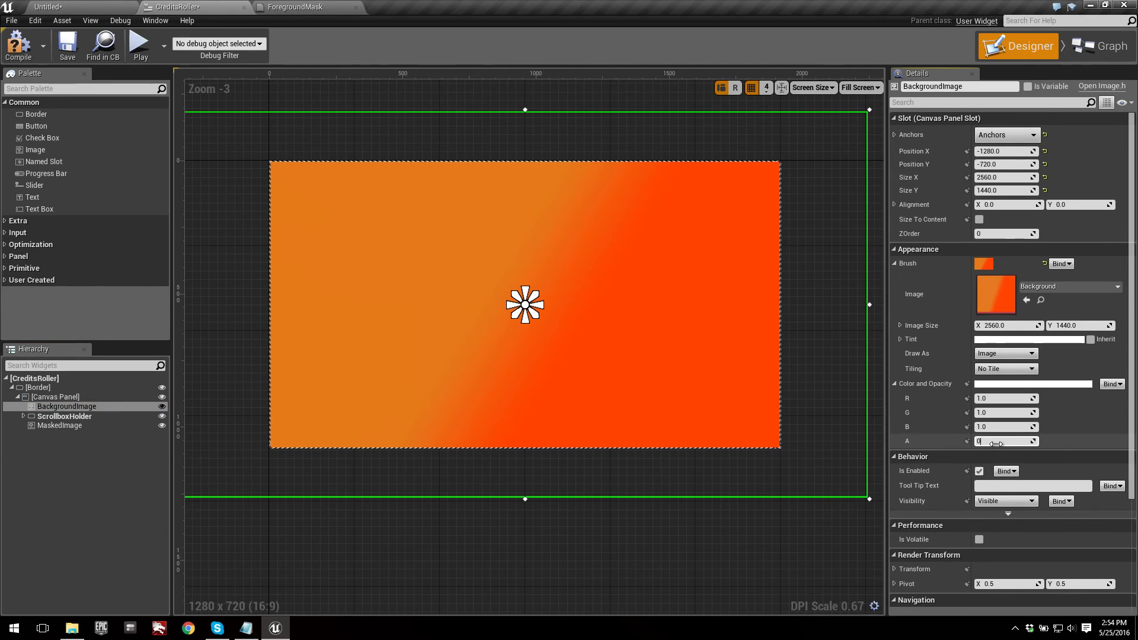
key("Return")
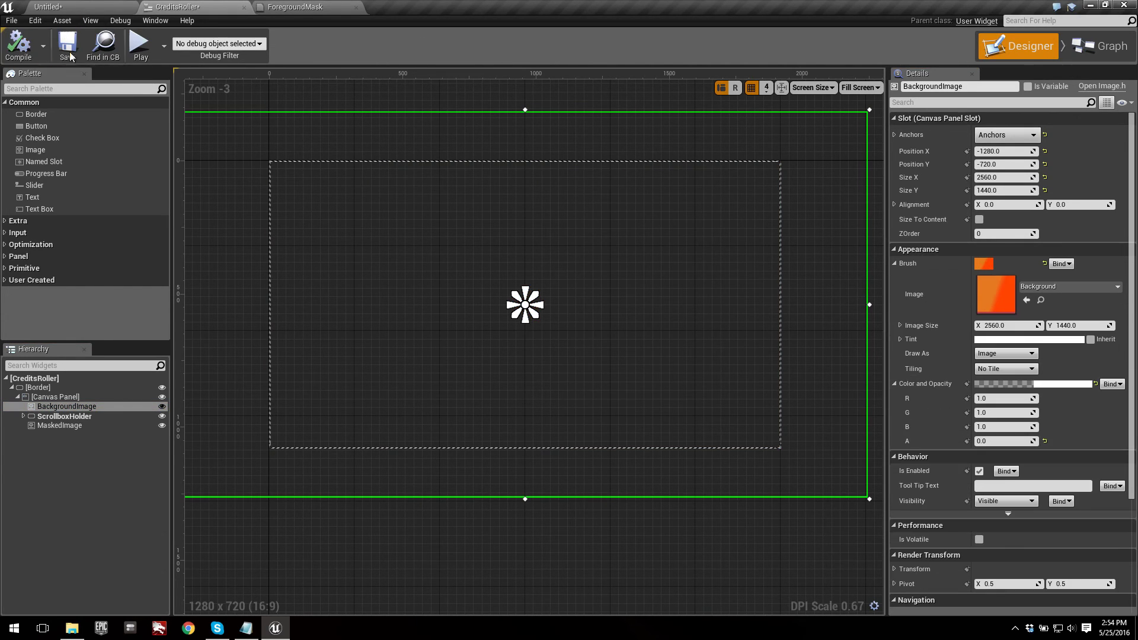
left_click(66, 44)
left_click(95, 10)
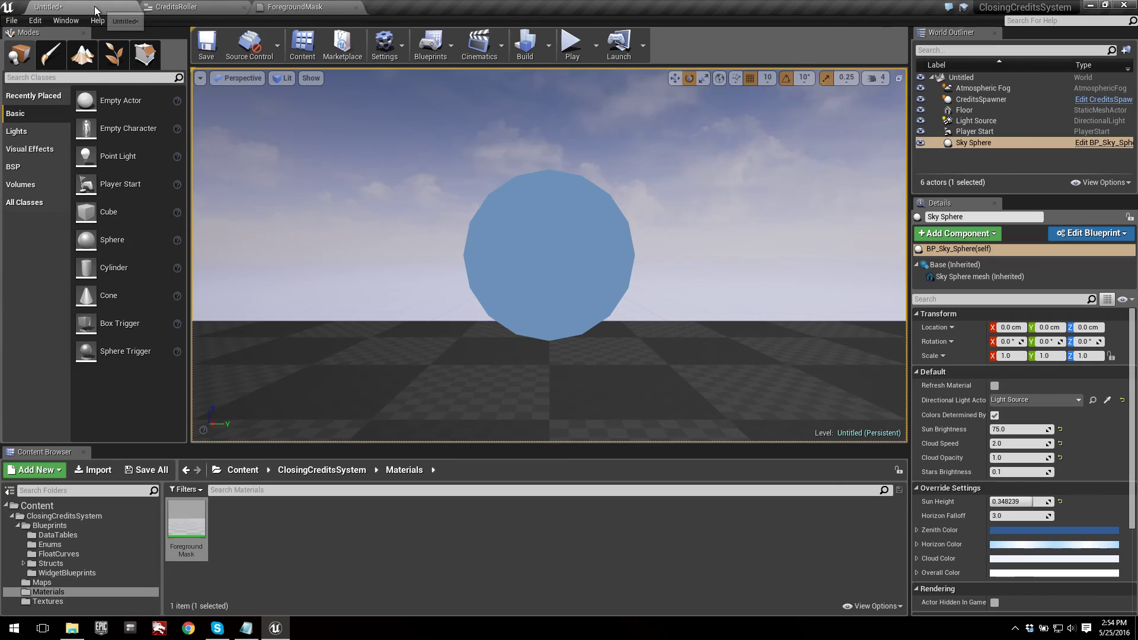
left_click(565, 50)
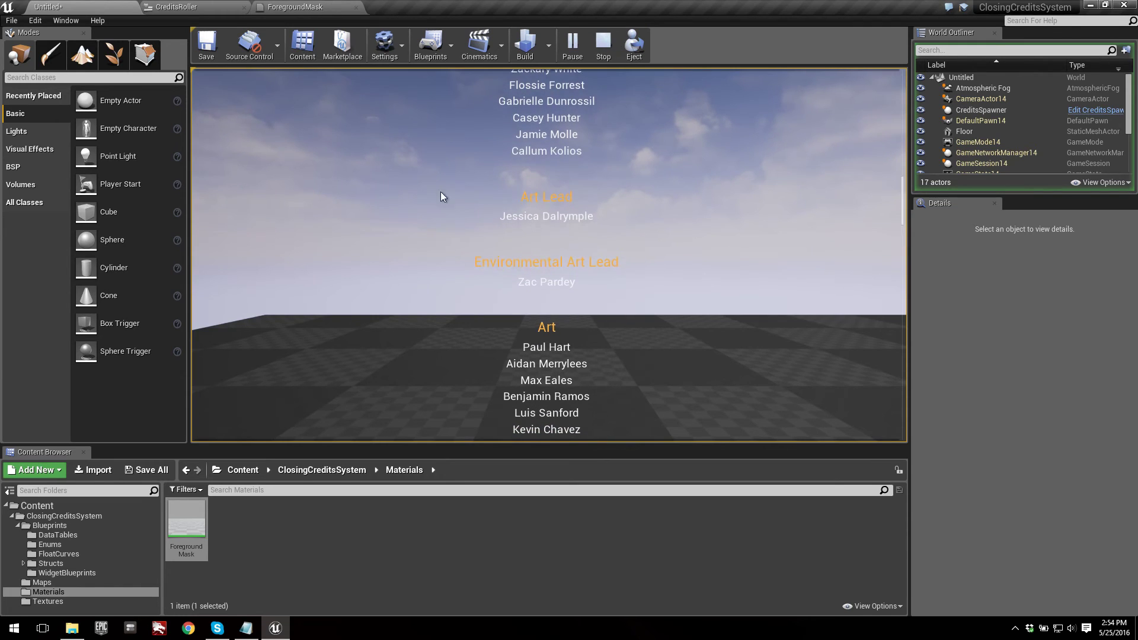
left_click(596, 45)
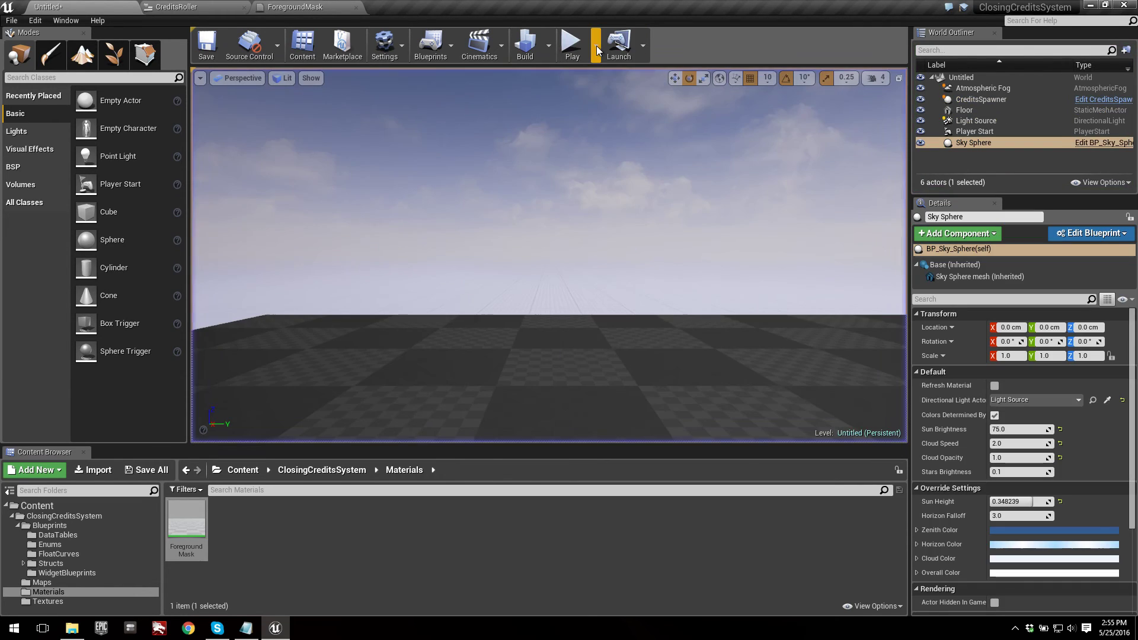
Set BackgroundImage and MaskedImage alpha back to 1 and compile CreditsRoller.
left_click(223, 7)
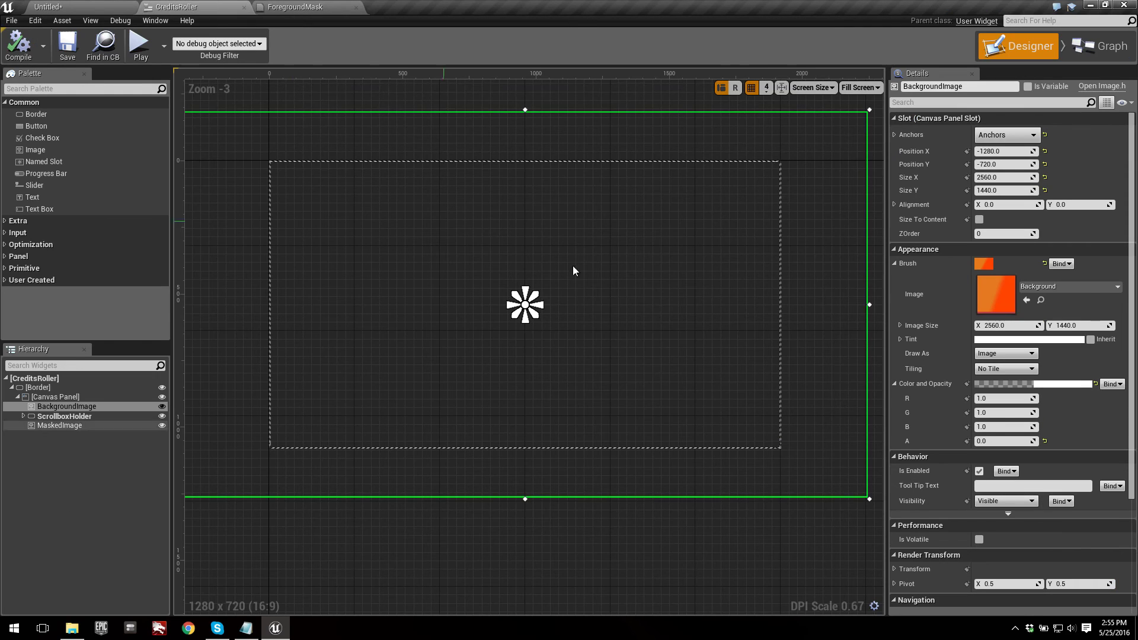
left_click(1016, 442)
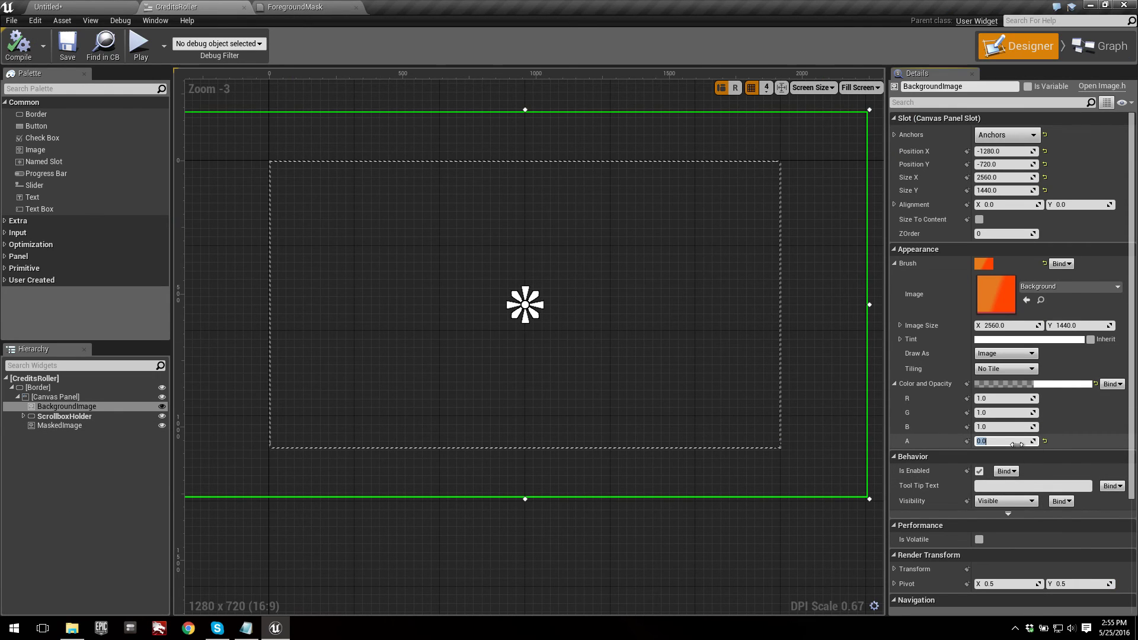
type("1")
key("Return")
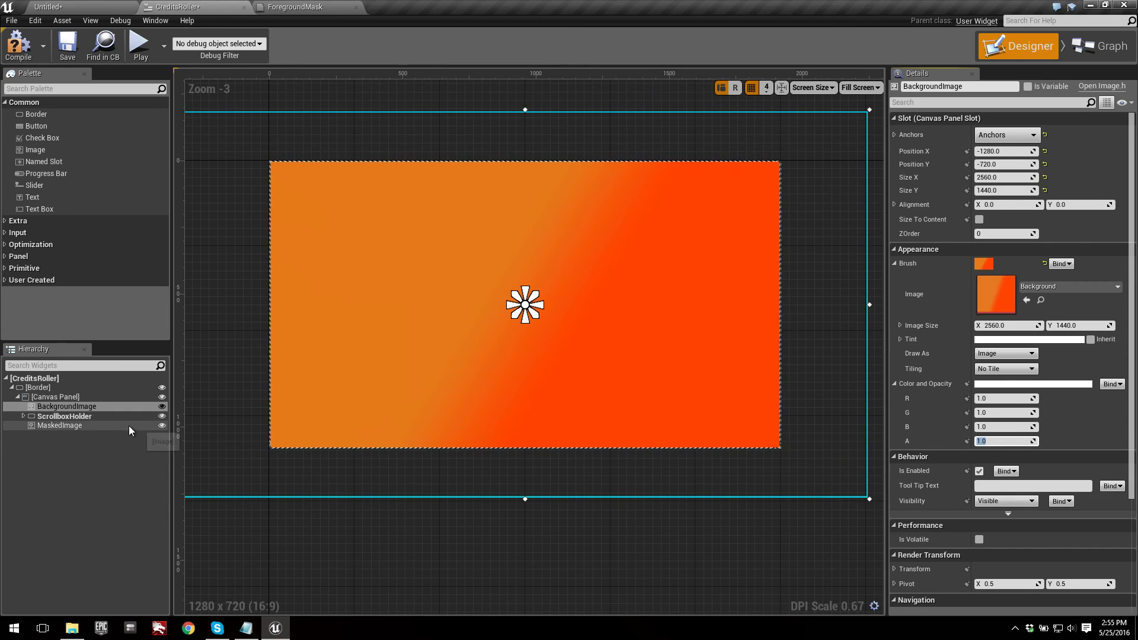
left_click(60, 425)
left_click(995, 442)
type("1")
key("Return")
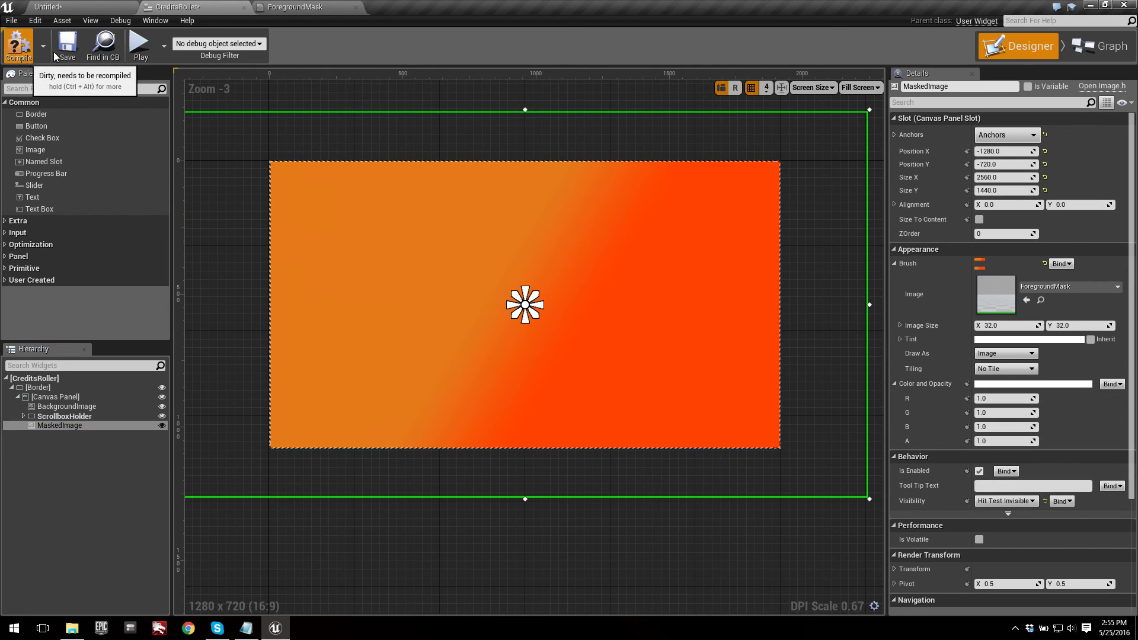
left_click(55, 57)
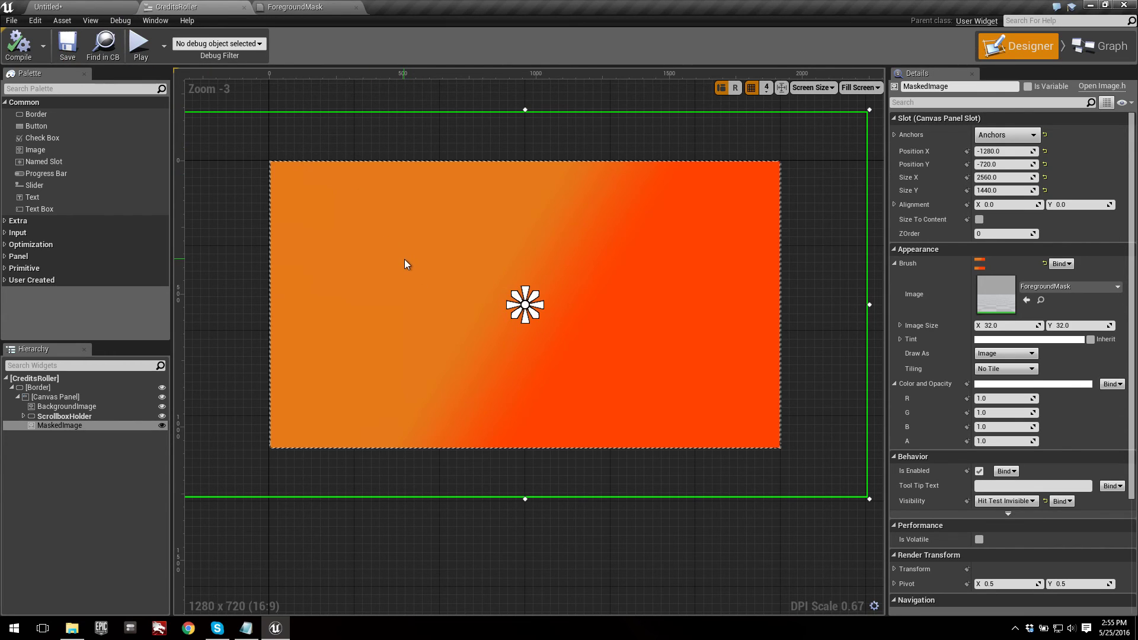
left_click(107, 5)
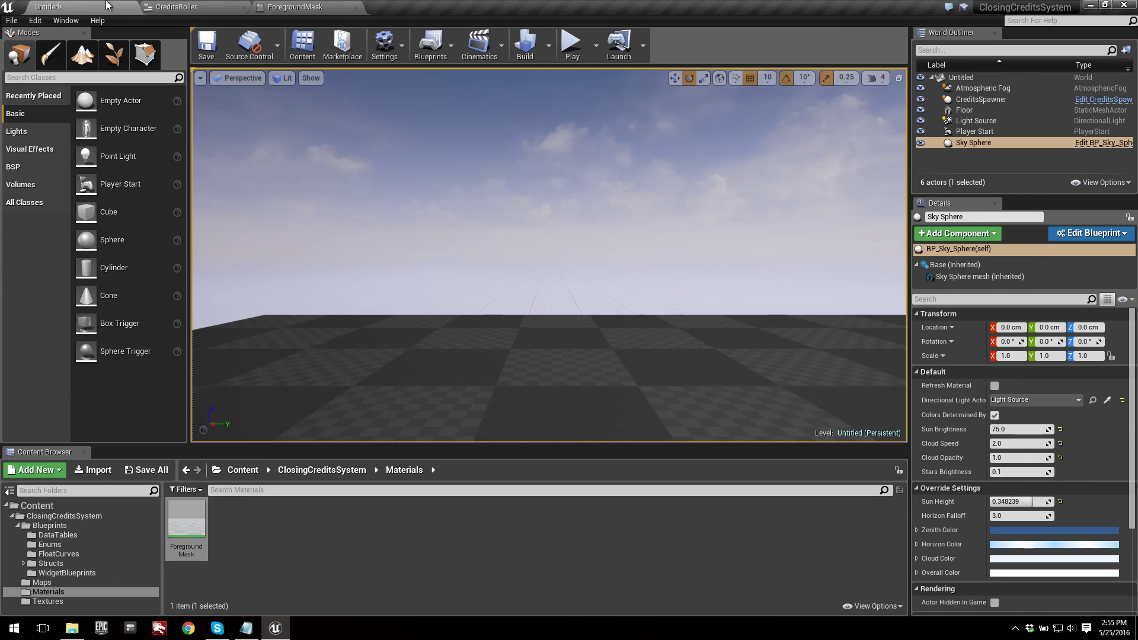
Search 'scene' in Modes and drop a Scene Capture 2D into the level.
left_click(103, 504)
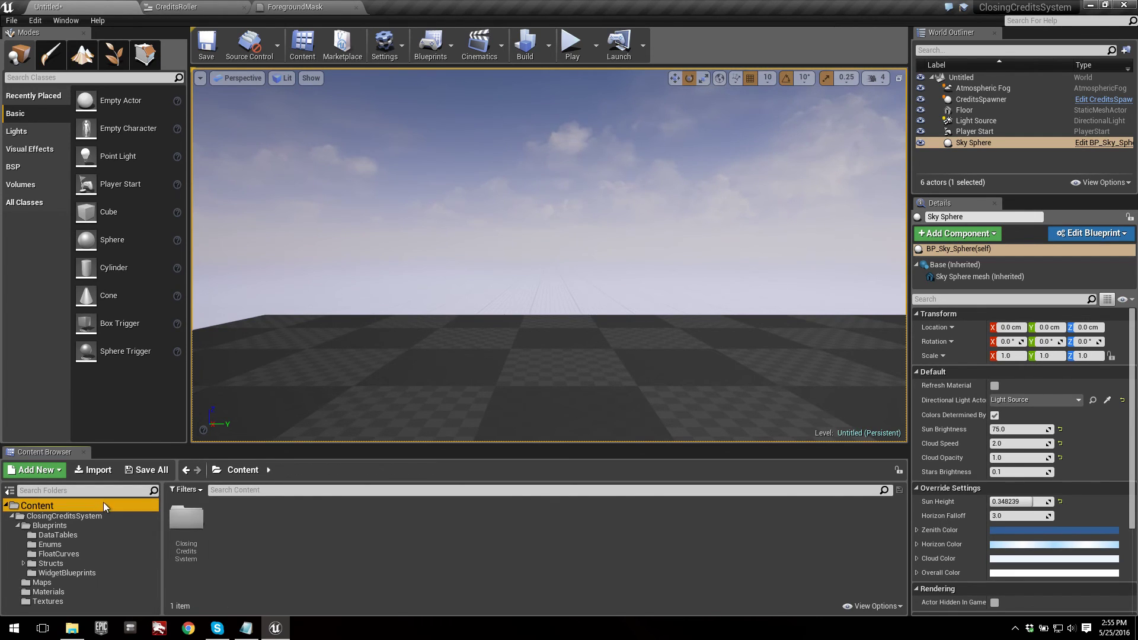
left_click(66, 79)
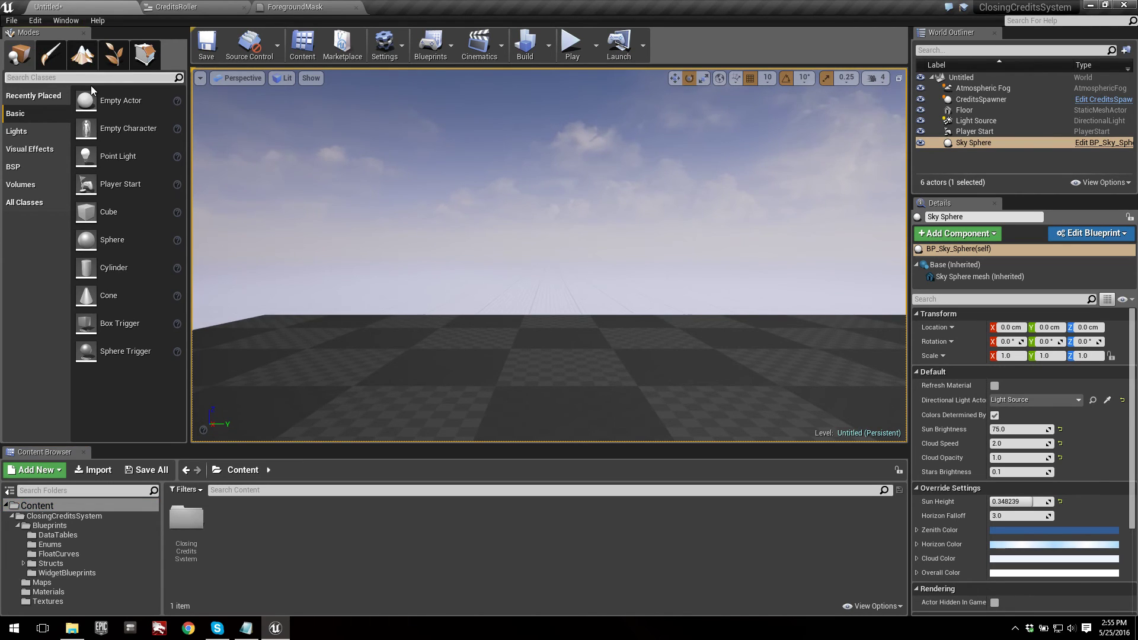
type("scene")
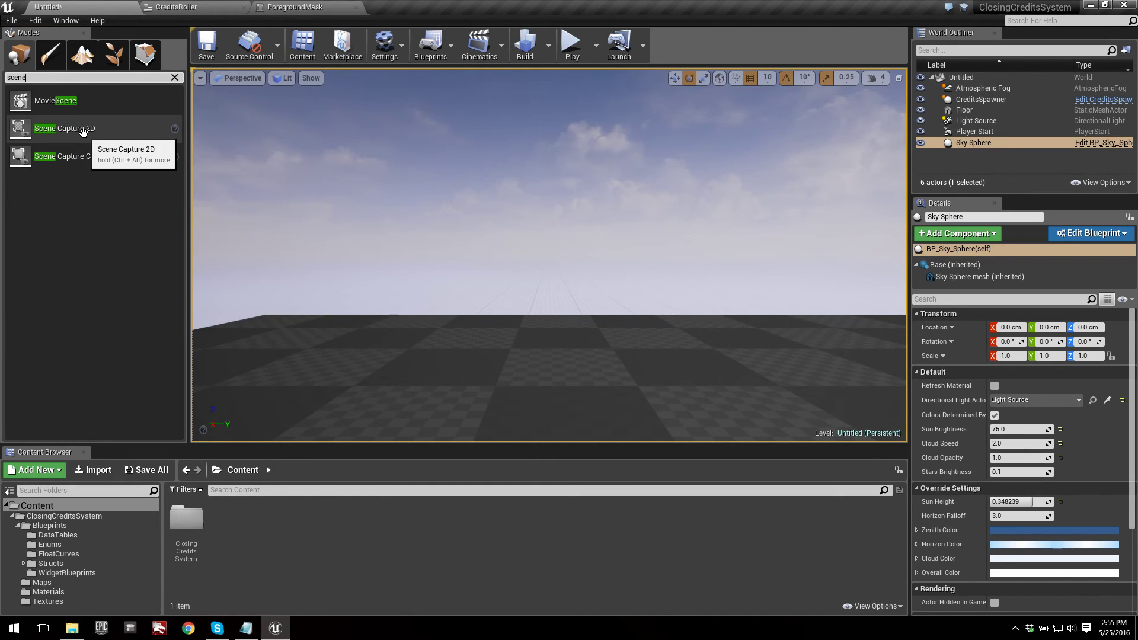
left_click_drag(83, 132, 579, 409)
key("f")
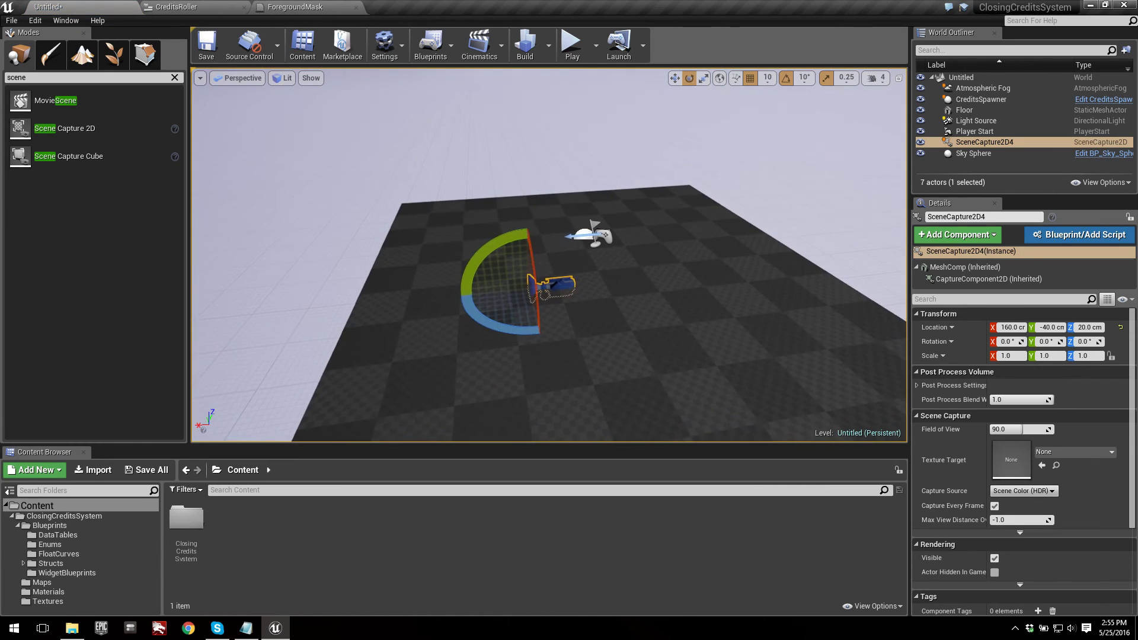
Move the scene capture back to X -710 and up to Z 320.
key("w")
left_click_drag(452, 250, 451, 136)
left_click_drag(387, 173, 809, 159)
middle_click_drag(681, 167, 557, 168)
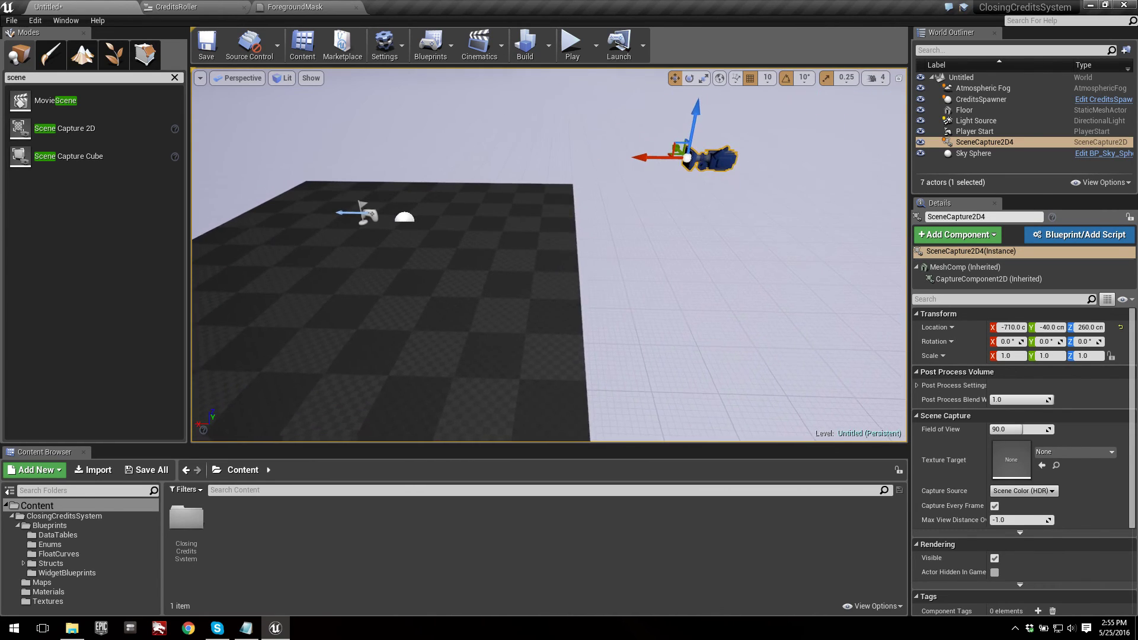
left_click_drag(594, 119, 407, 77)
Tilt the scene capture downward about 30 degrees, reselect it, and bring up its Texture Target choices.
left_click(691, 80)
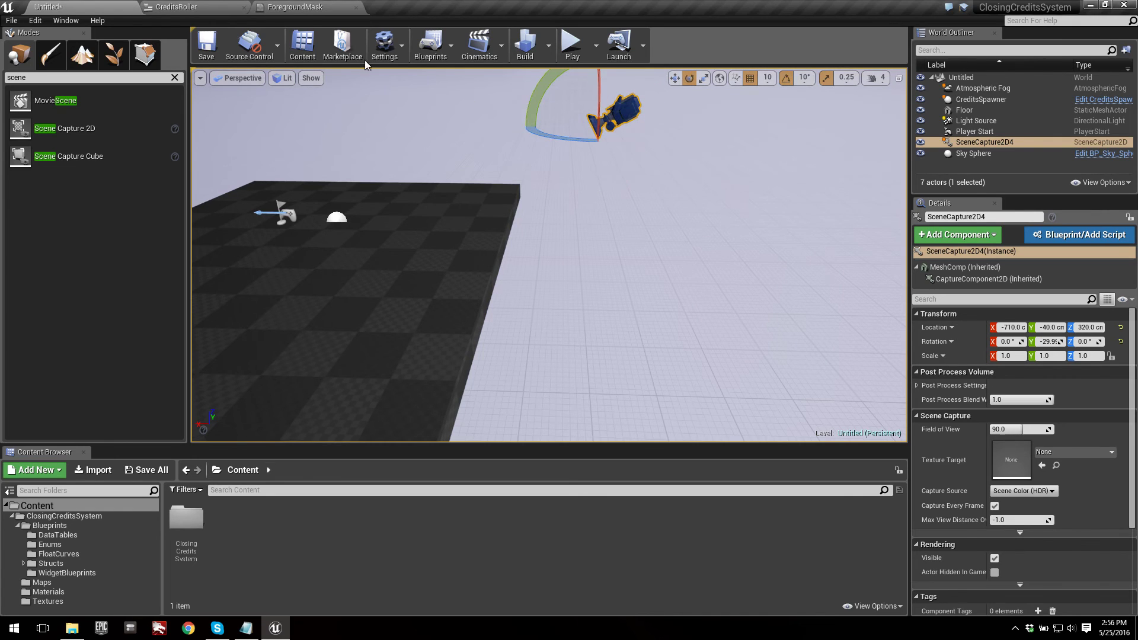
left_click(206, 43)
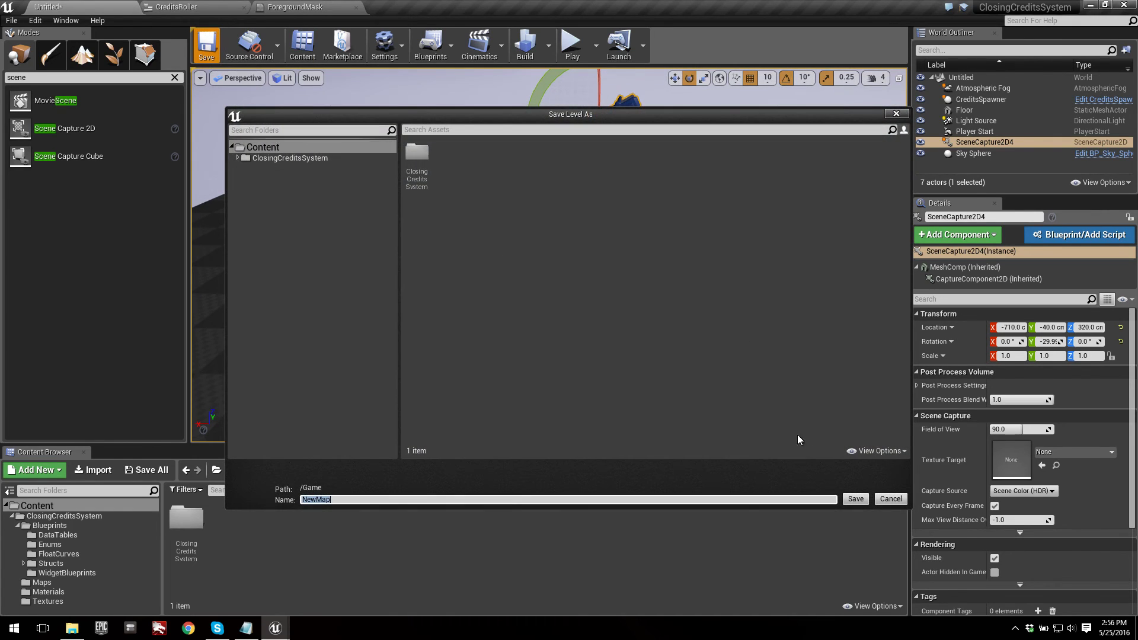
left_click(898, 501)
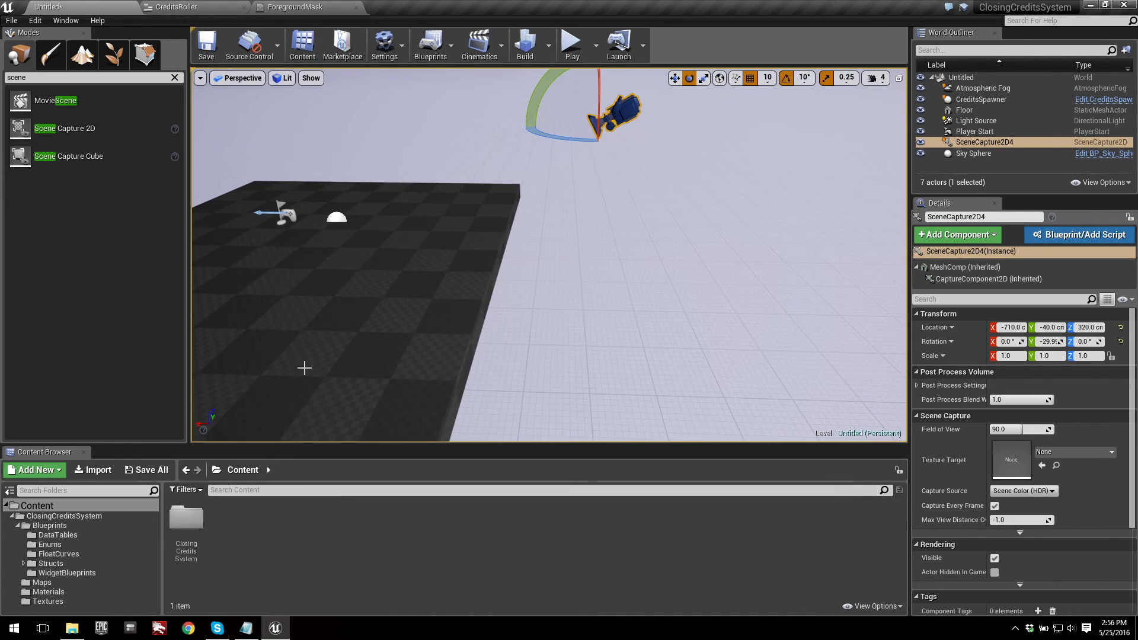
left_click(1016, 141)
key("f")
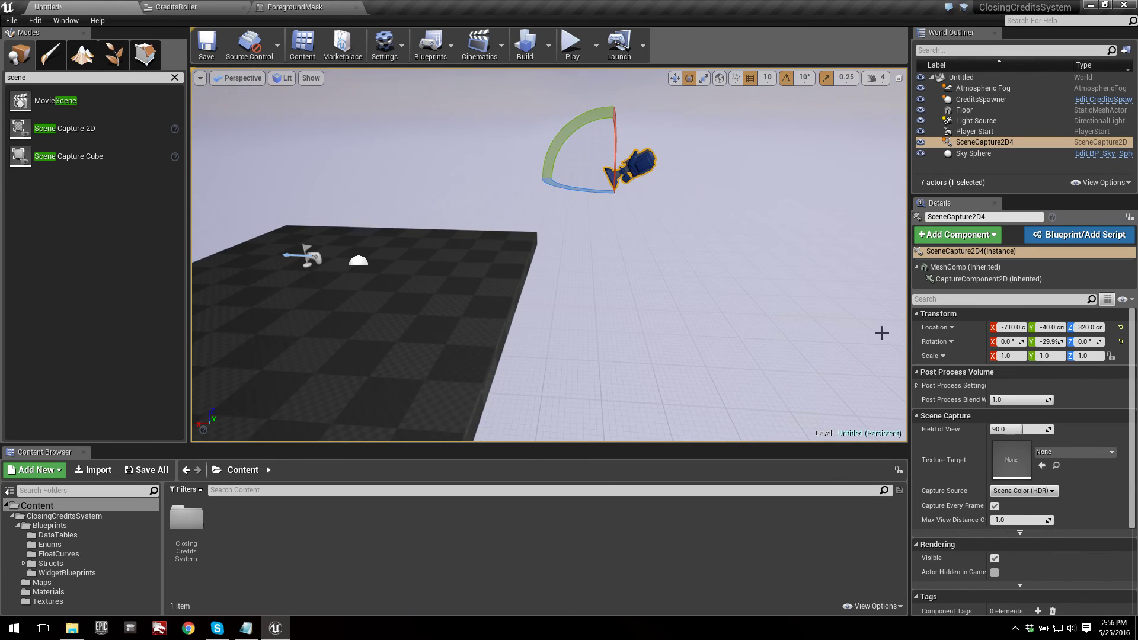
left_click(1063, 451)
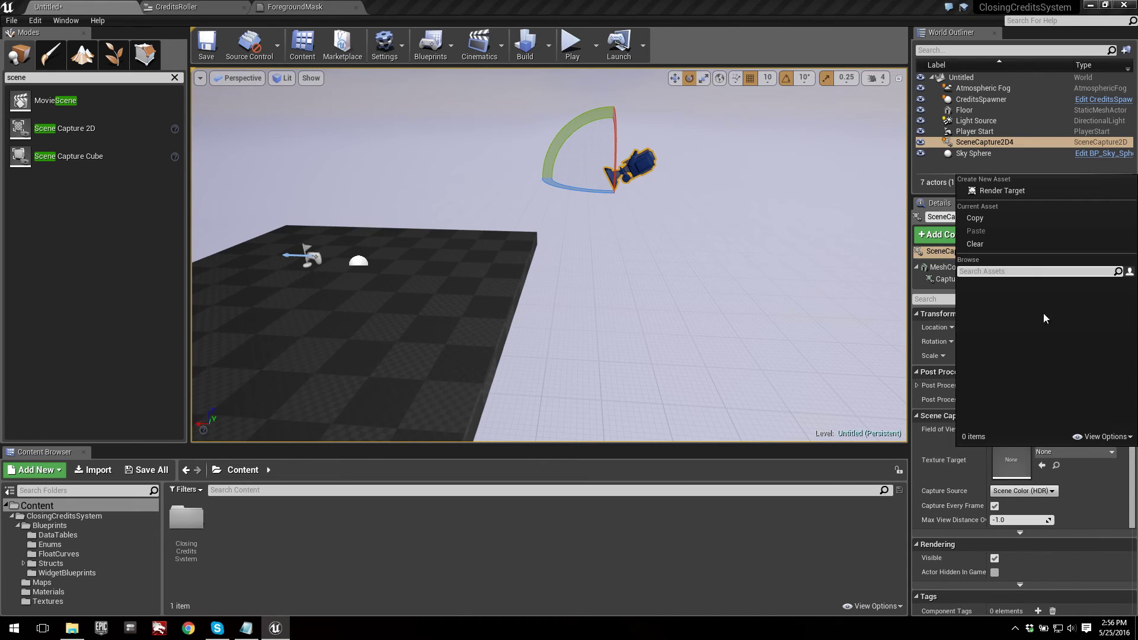
Create NewTextureRenderTarget2D in Content as SceneCapture2D4's Texture Target, then select the new asset.
left_click(1026, 194)
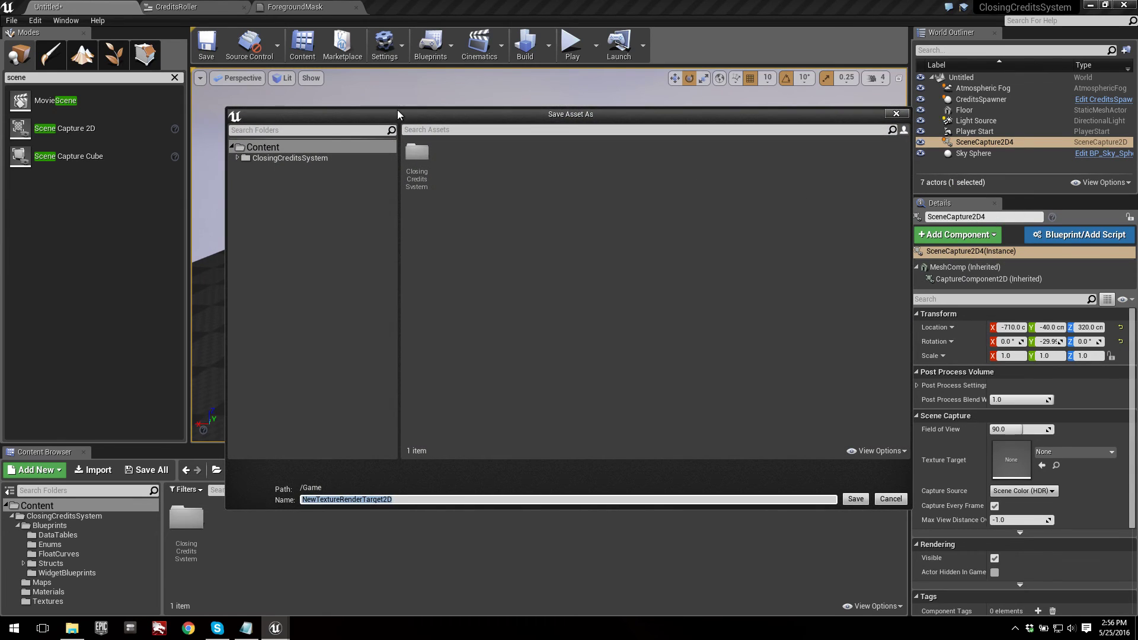
left_click(325, 151)
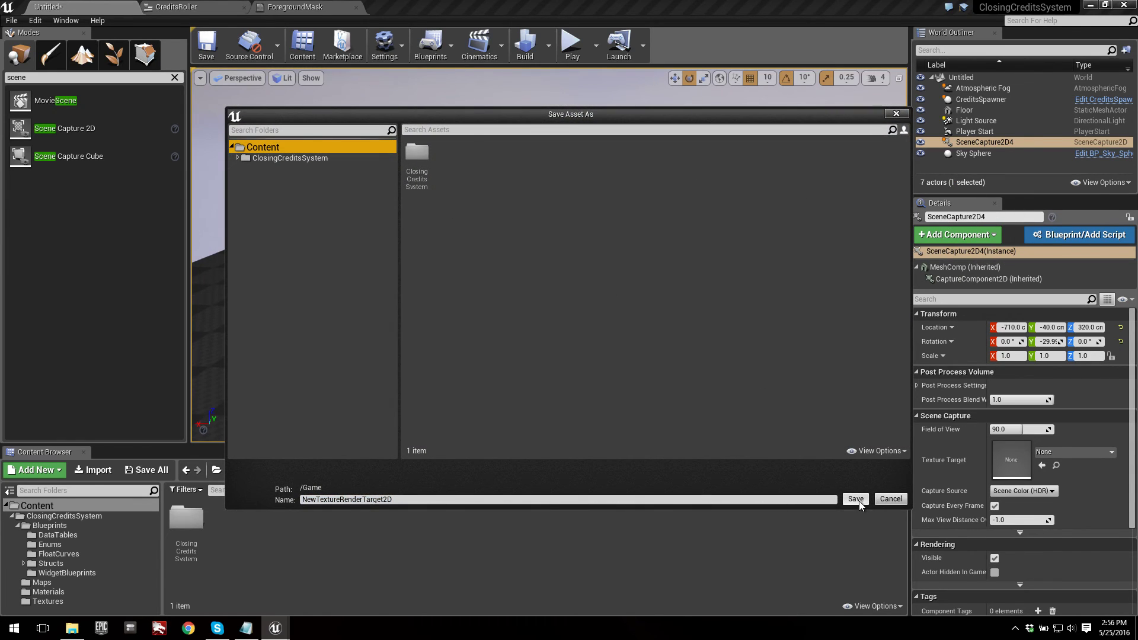
left_click(856, 500)
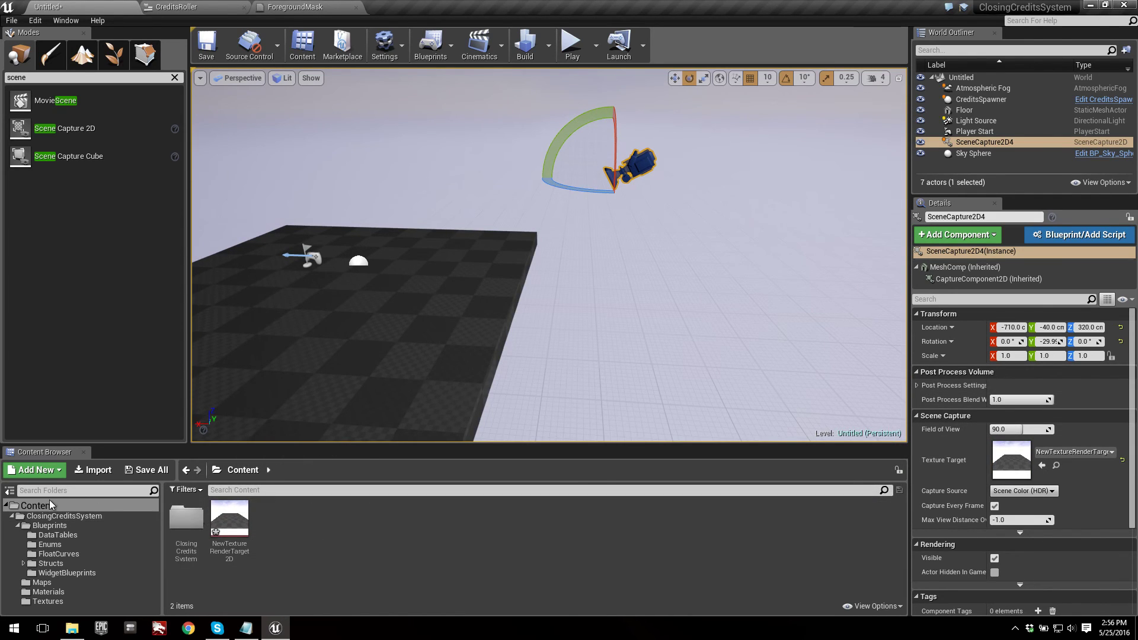
left_click(243, 525)
right_click_drag(641, 215, 614, 243)
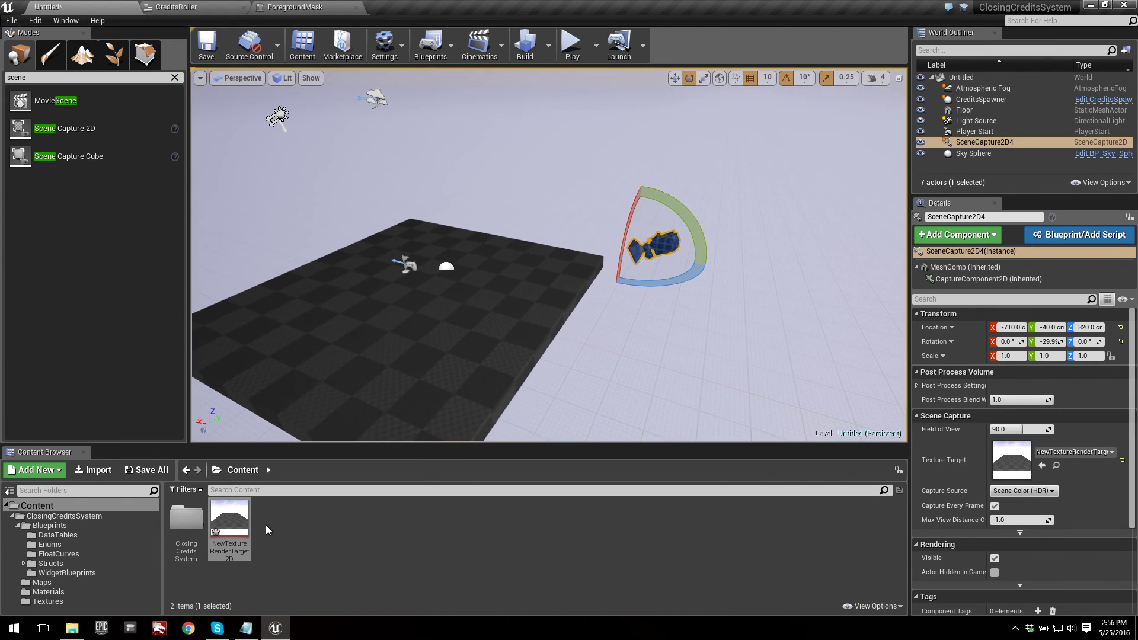
Set NewTextureRenderTarget2D's Size X to 1920 and Size Y to 1080.
double_click(231, 521)
scroll(347, 312, "up", 2)
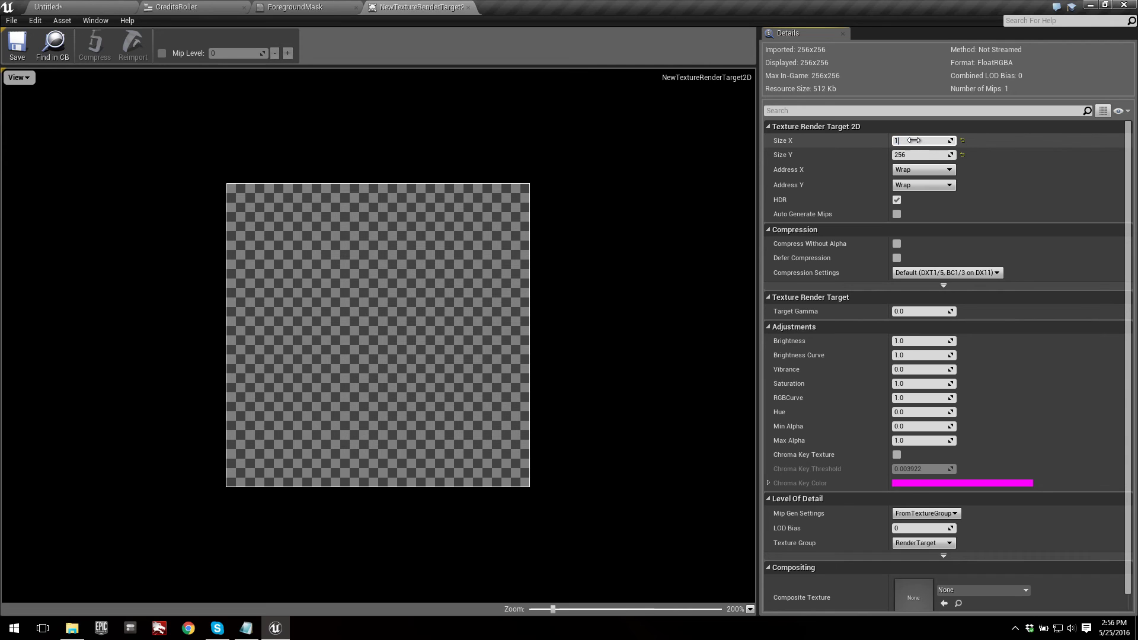
key("Tab")
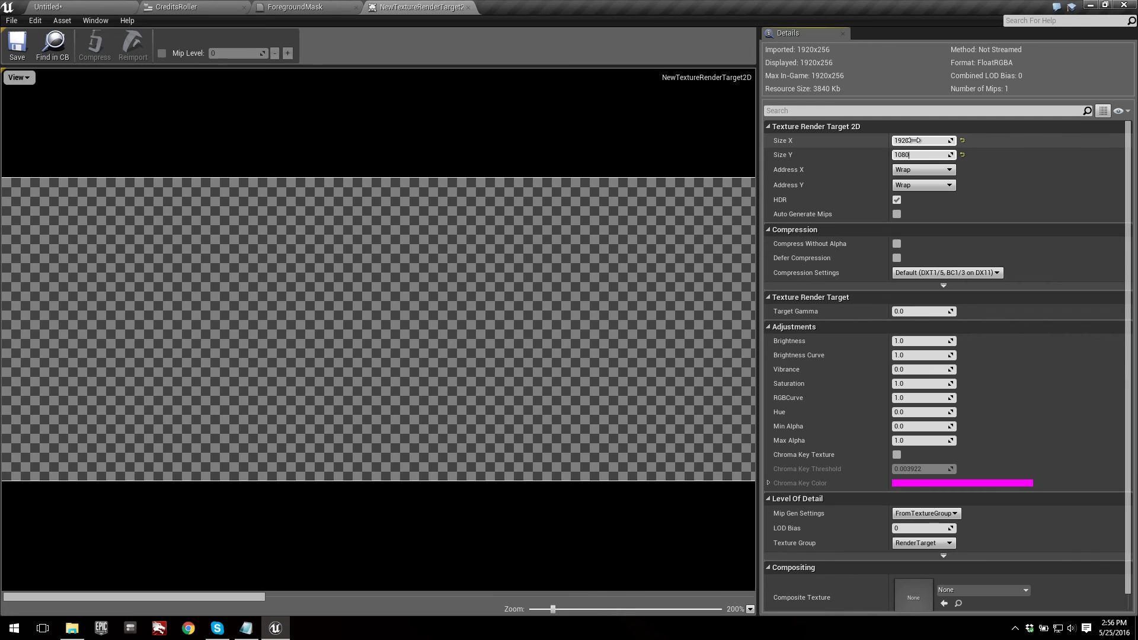
type("1080")
key("Return")
Save the resized render target and close its editor, returning to the level view.
scroll(504, 239, "down", 10)
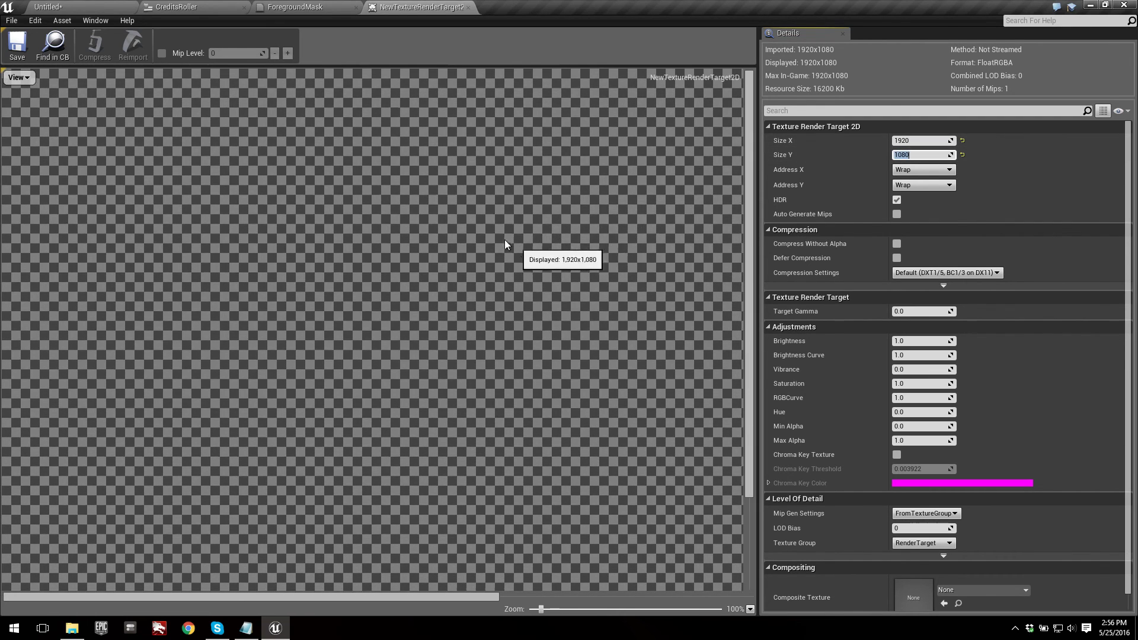
scroll(385, 350, "up", 10)
scroll(392, 338, "down", 3)
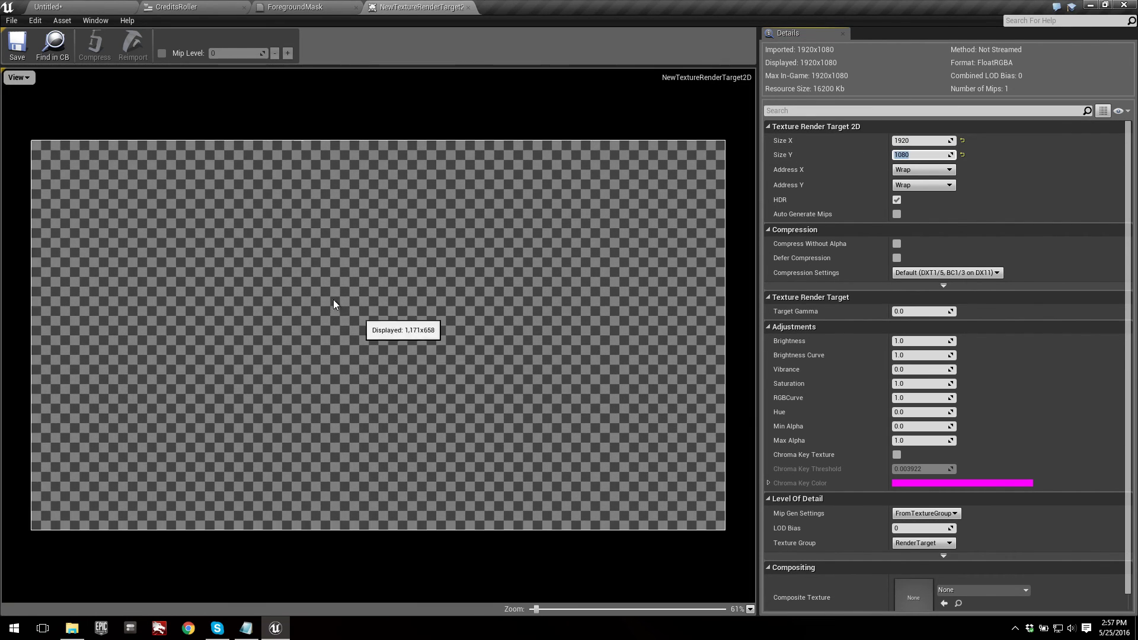
left_click(20, 54)
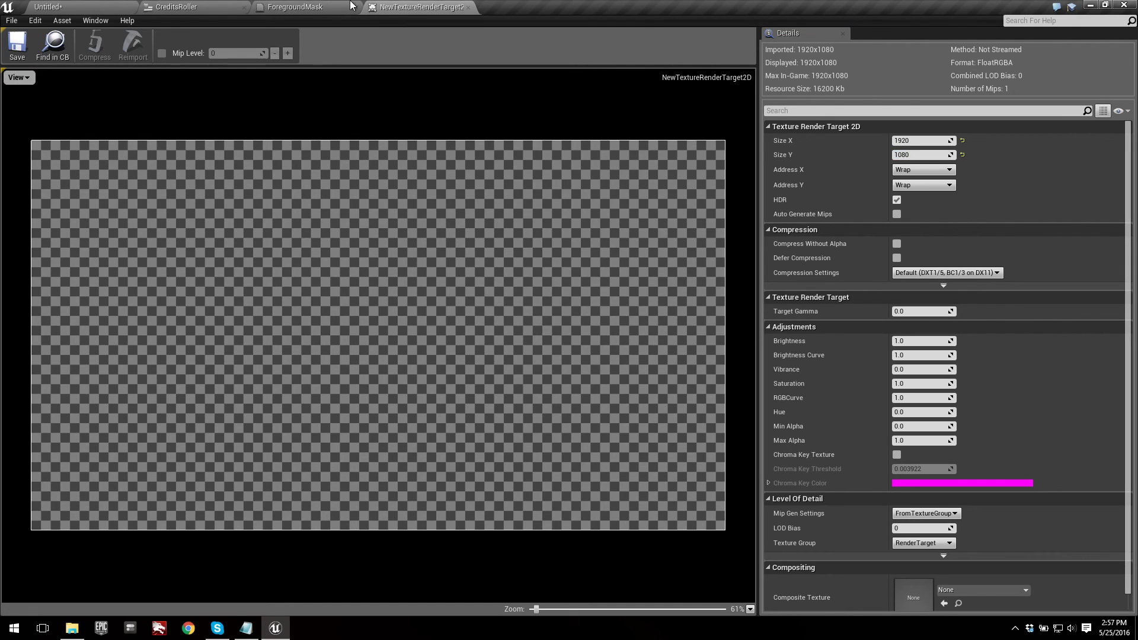
left_click(468, 8)
left_click(89, 5)
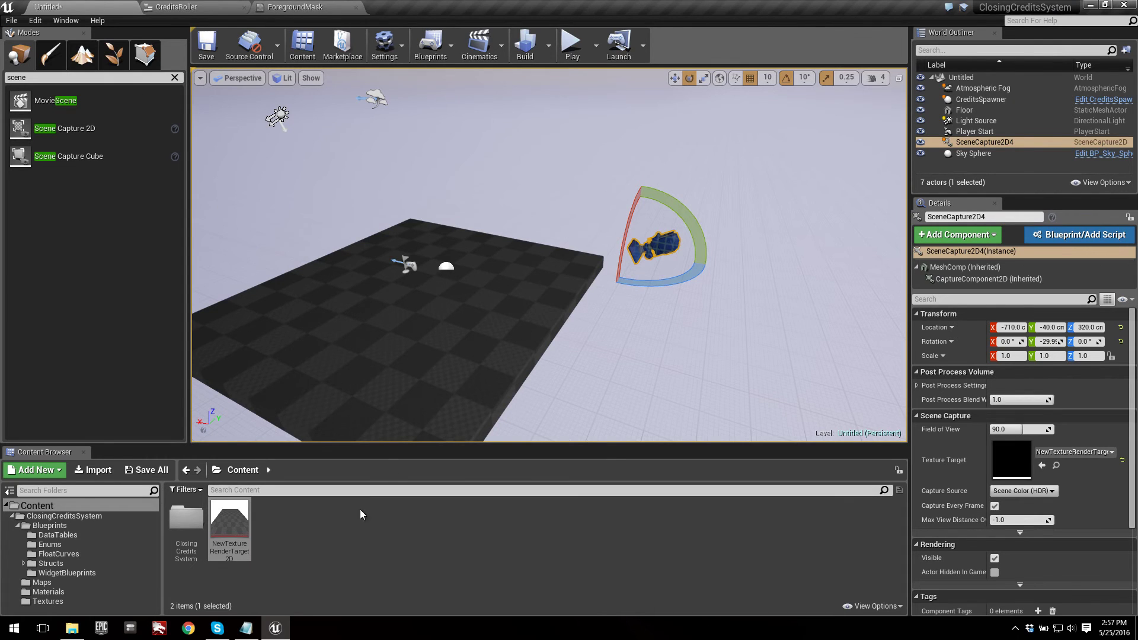
mouse_move(529, 301)
right_mouse_down()
mouse_move(516, 297)
mouse_move(533, 312)
right_mouse_up()
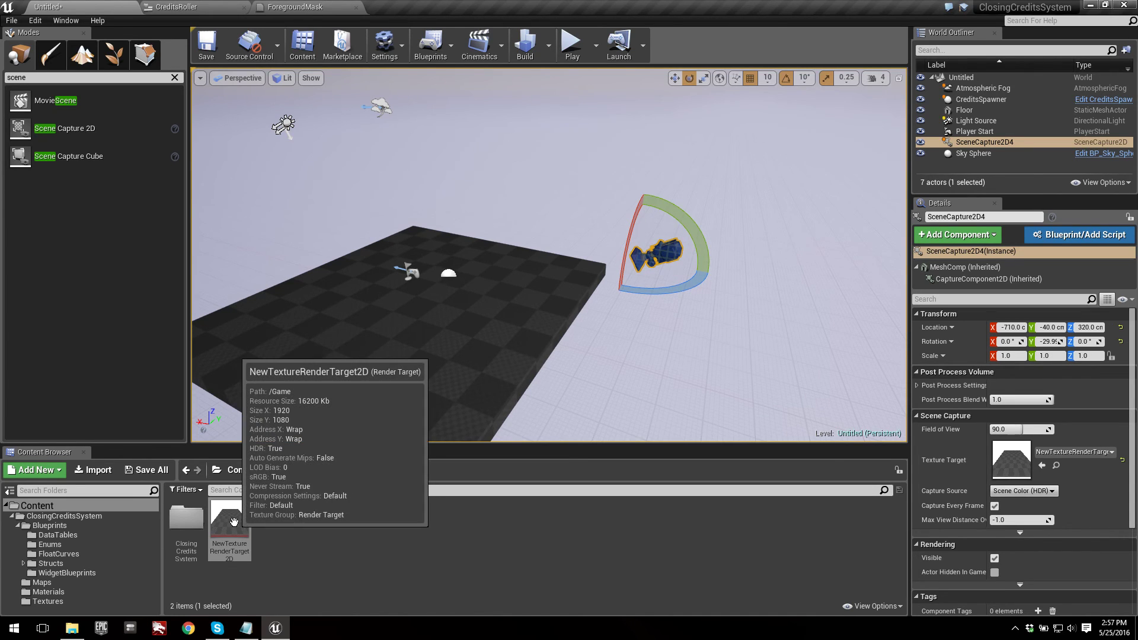
Create NewTextureRenderTarget2D_Mat from the render target with its default name and open it.
right_click(238, 534)
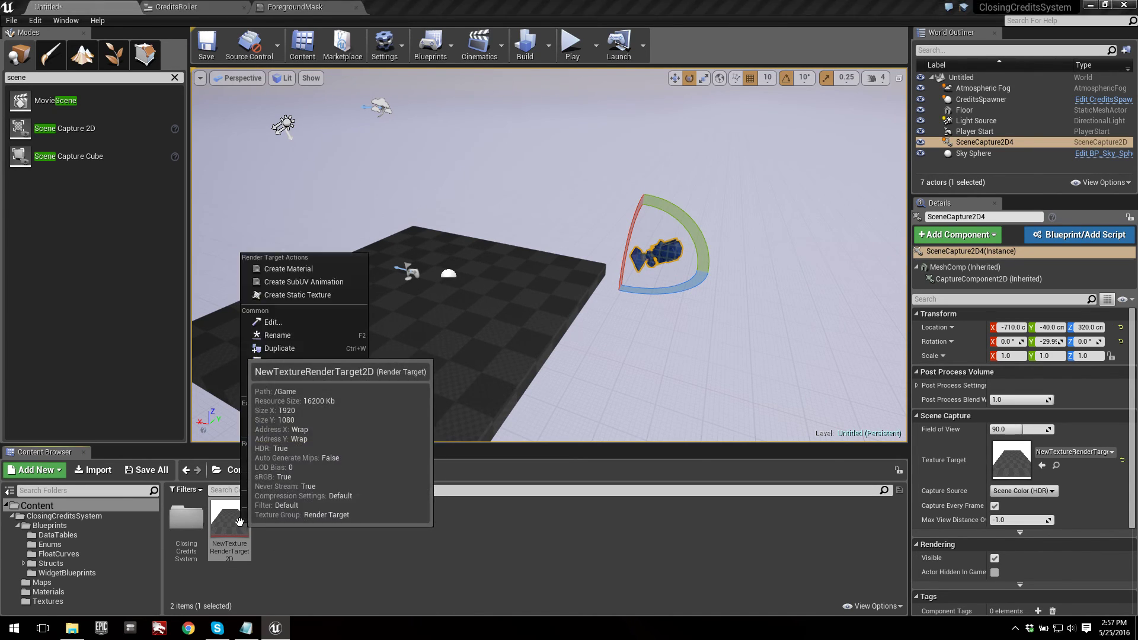
left_click(351, 268)
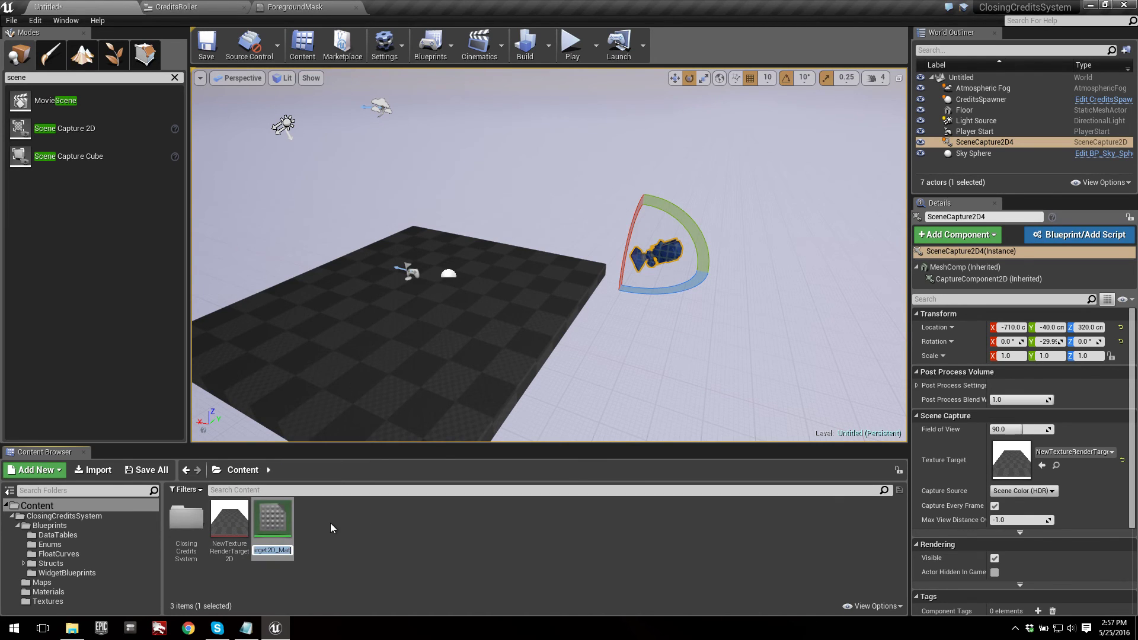
key("Return")
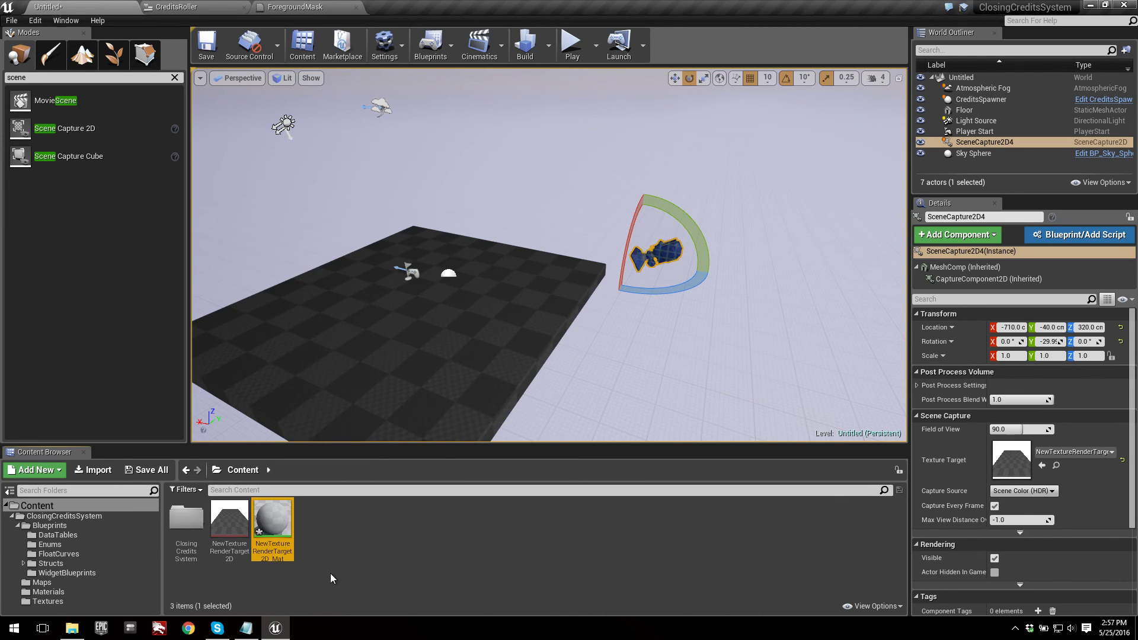
double_click(272, 522)
Inspect the material's Texture Sample node feeding Base Color, then go to the CreditsRoller widget.
left_click_drag(69, 211, 303, 213)
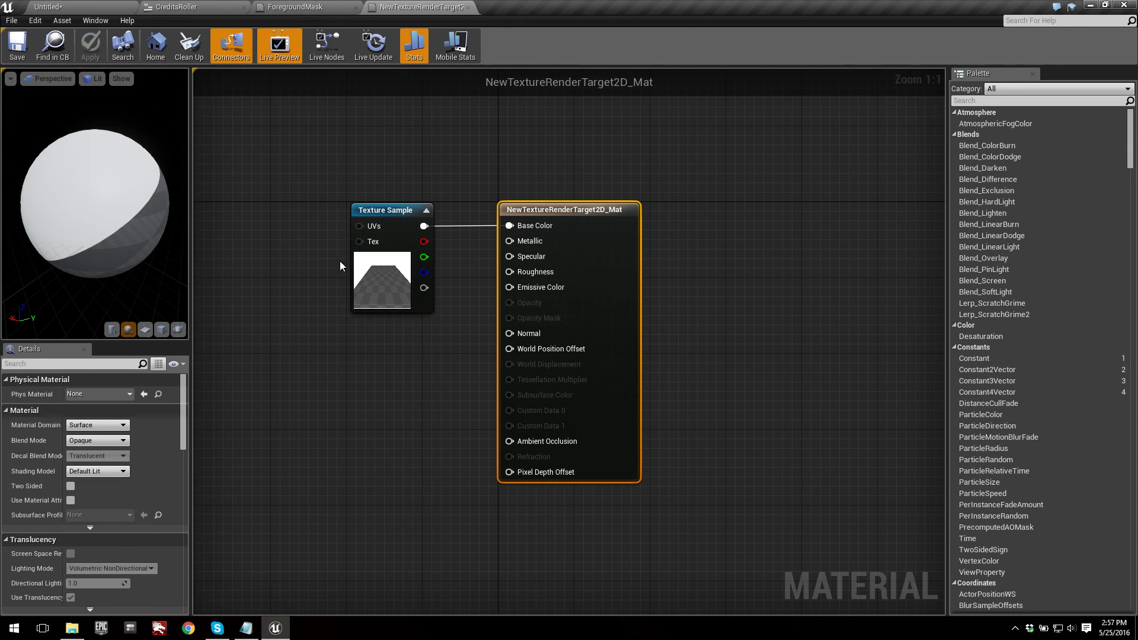
left_click(374, 297)
left_click_drag(294, 161, 471, 341)
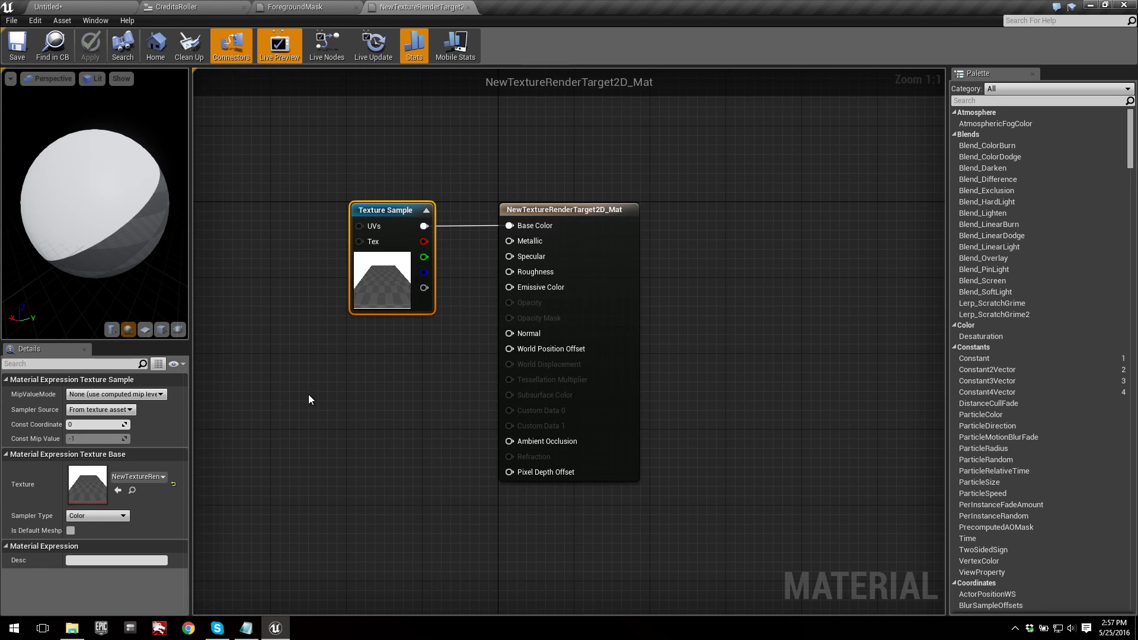
left_click(409, 134)
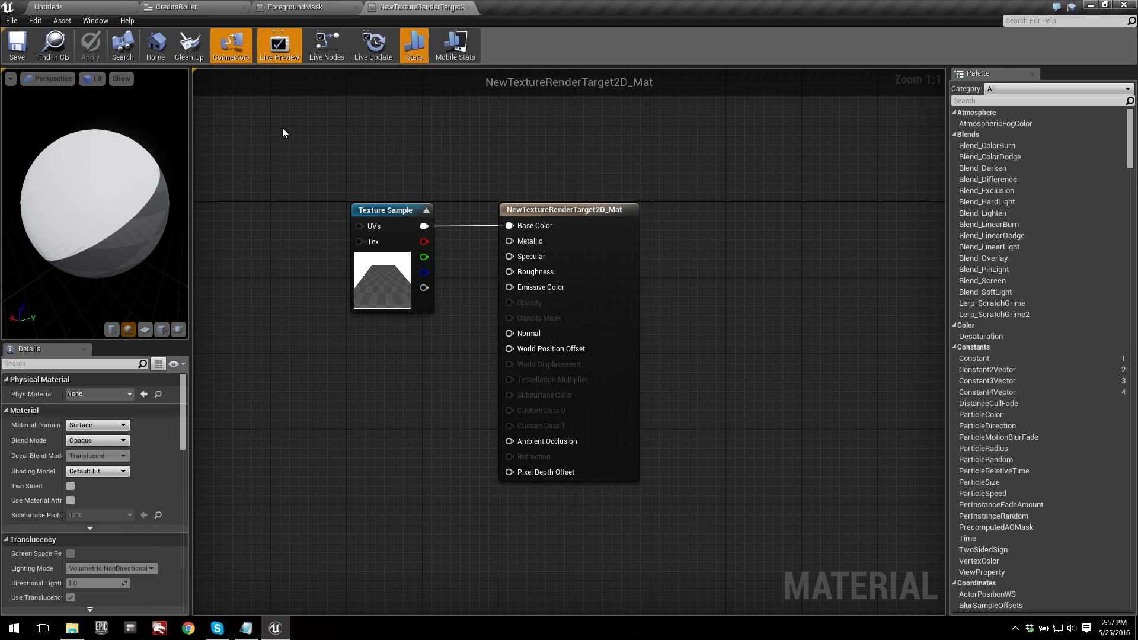
left_click(187, 7)
Set the BackgroundImage widget's Brush Image to NewTextureRenderTarget2D_Mat.
scroll(383, 341, "down", 2)
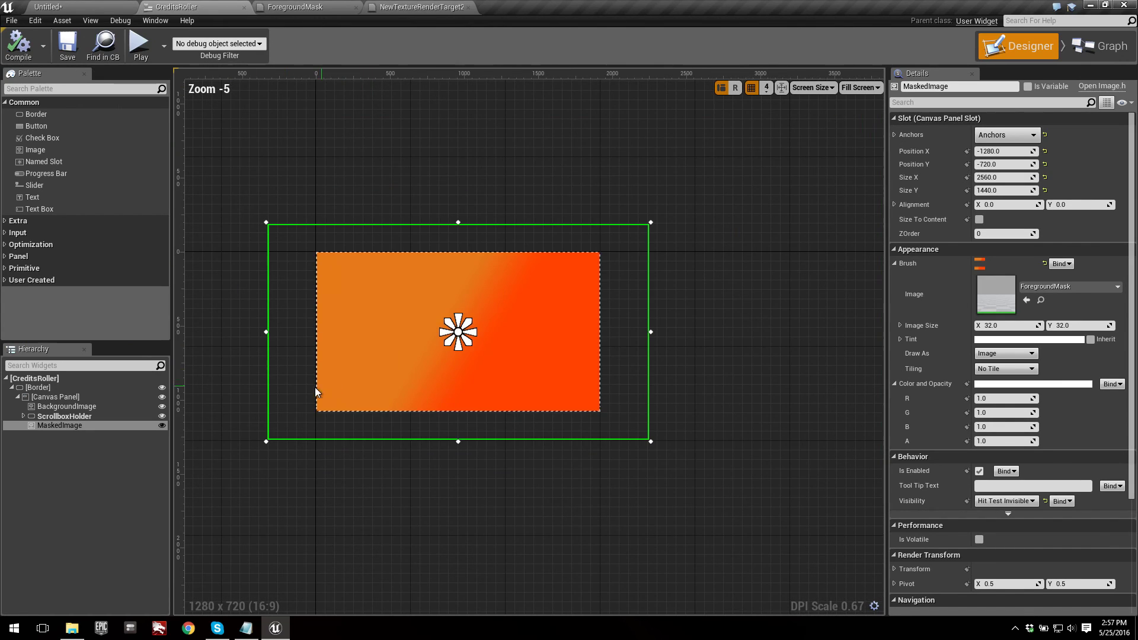
left_click(116, 403)
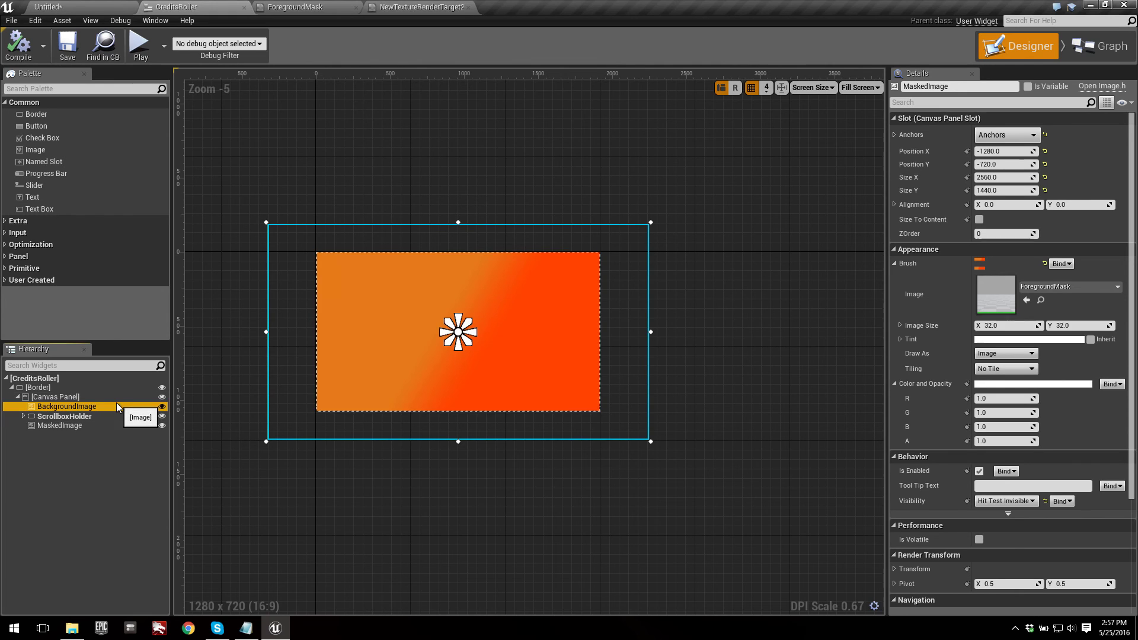
scroll(275, 400, "up", 1)
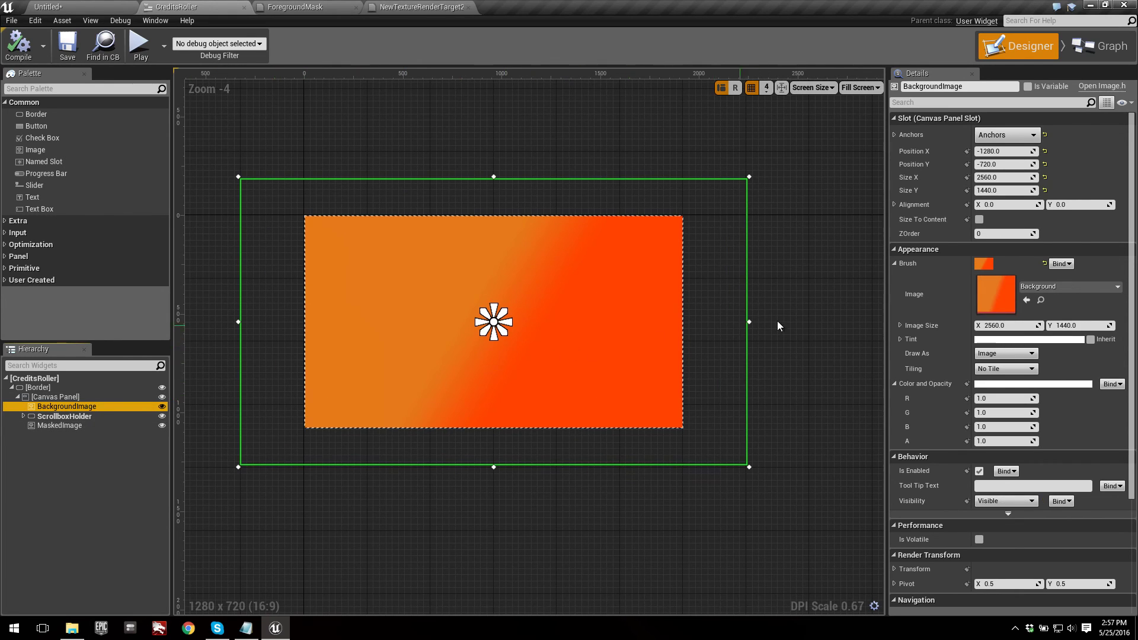
left_click(1087, 289)
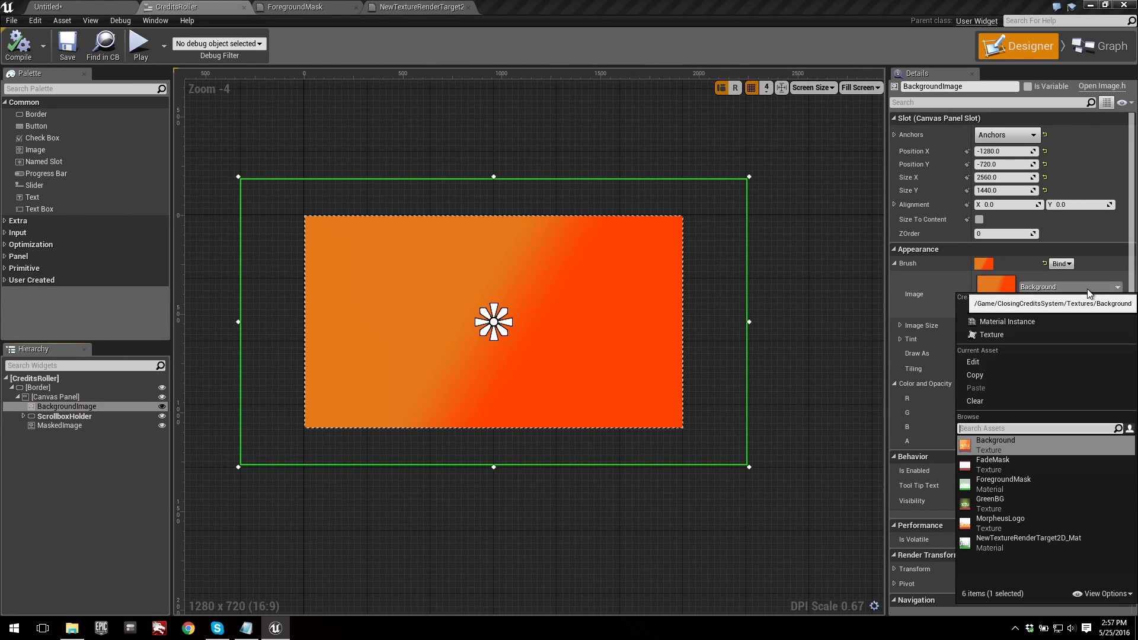
left_click(1052, 539)
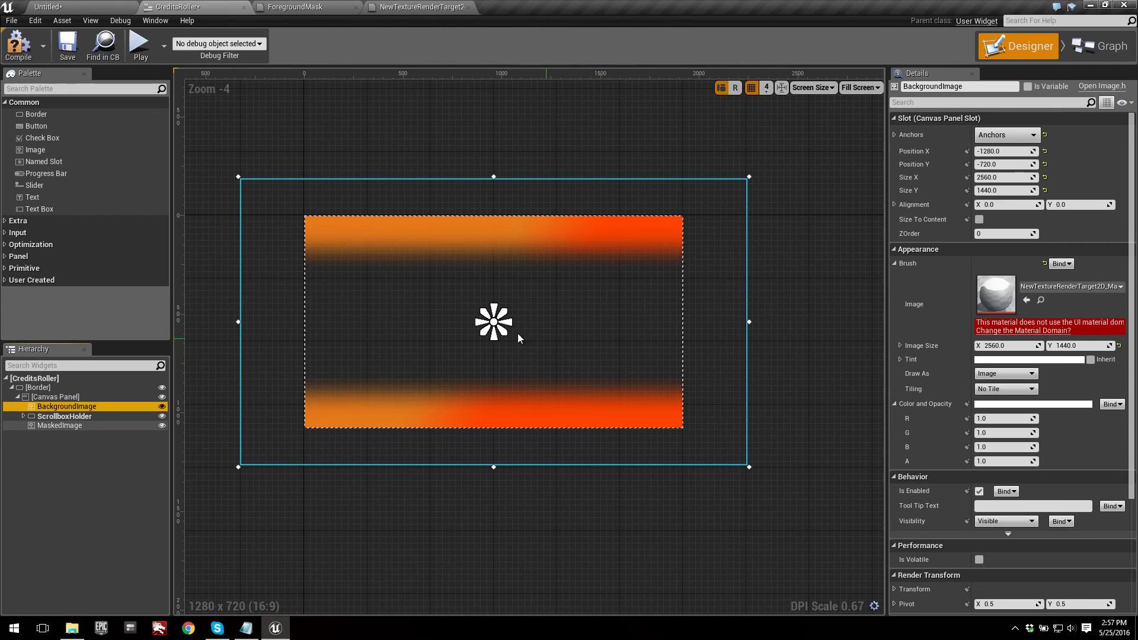
scroll(492, 330, "up", 1)
Compile and save the CreditsRoller widget.
left_click(19, 46)
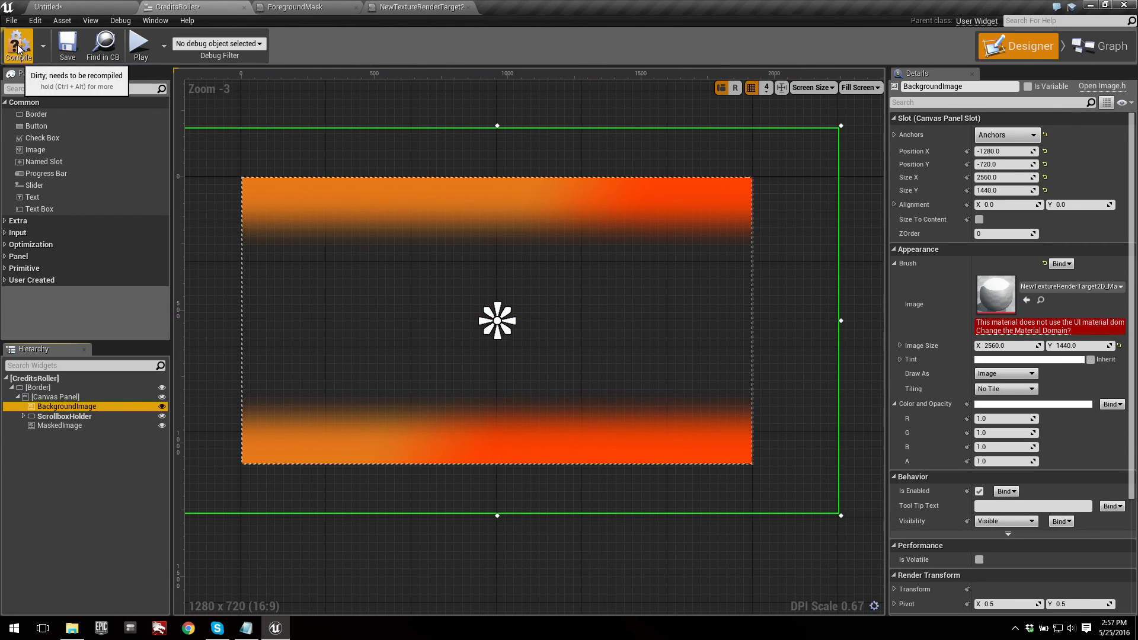
left_click(67, 45)
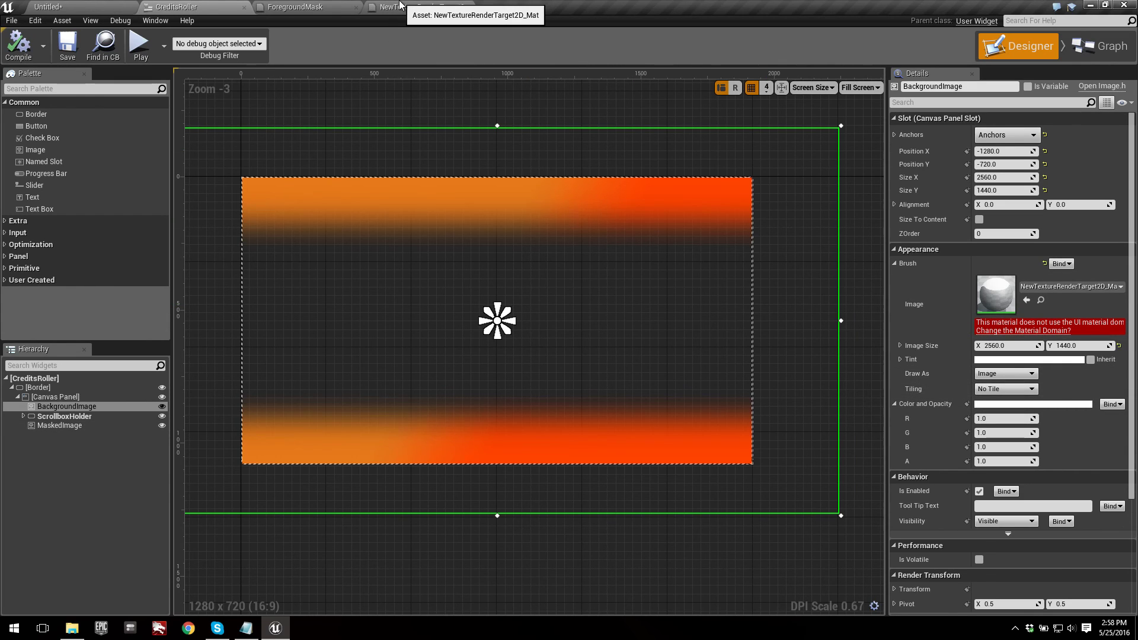
left_click(400, 7)
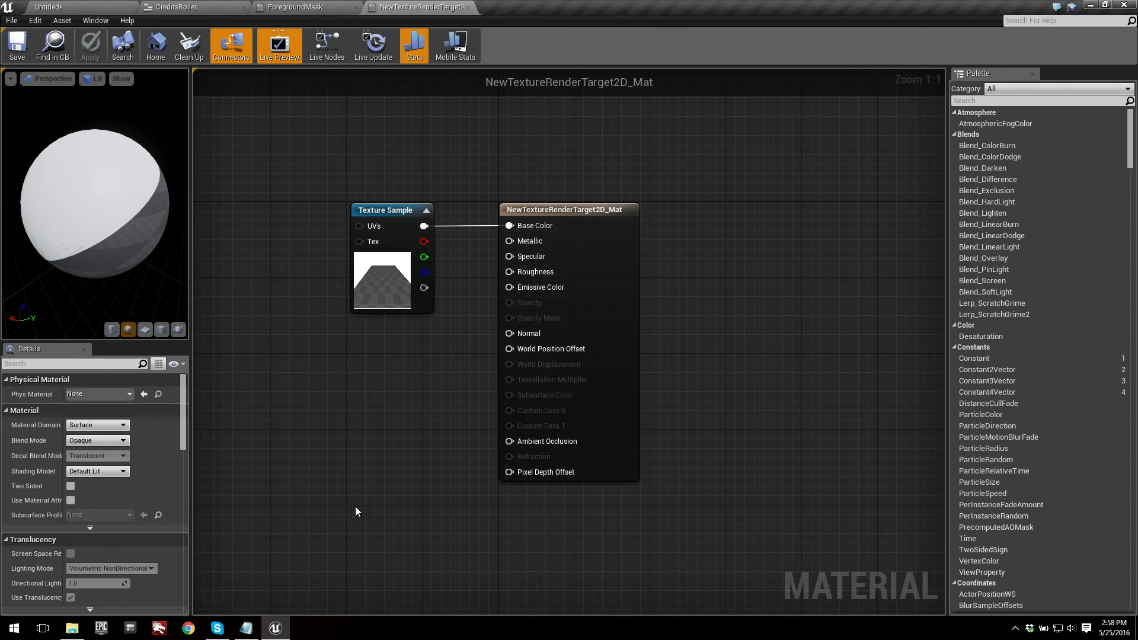
Set Material Domain to User Interface, wire the Texture Sample RGB into Final Color, and save.
left_click(90, 427)
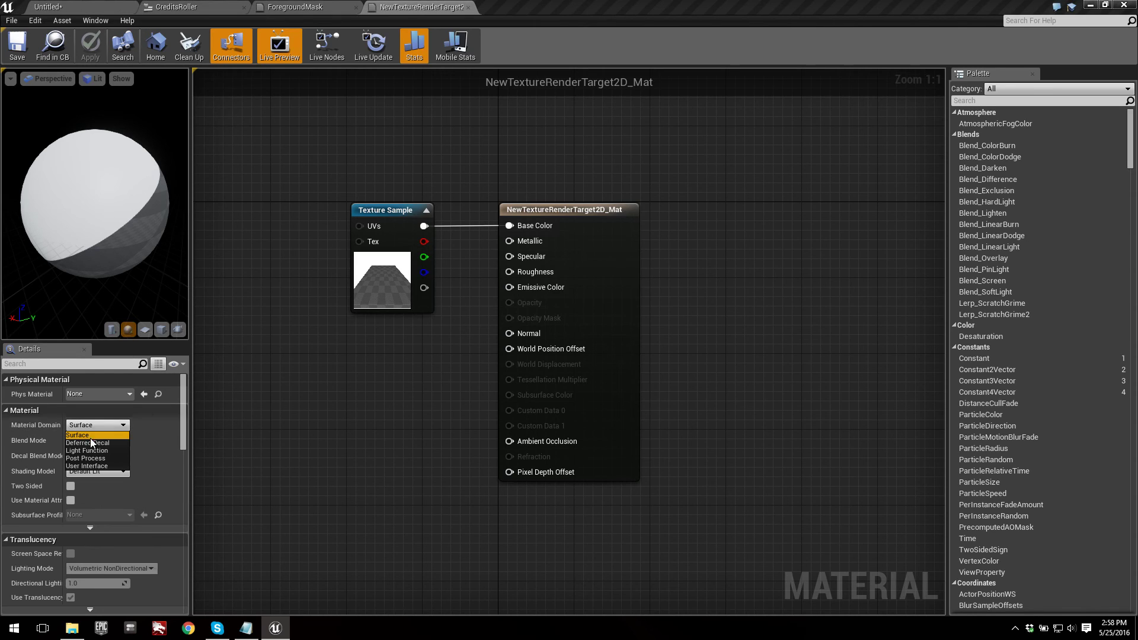
left_click(91, 464)
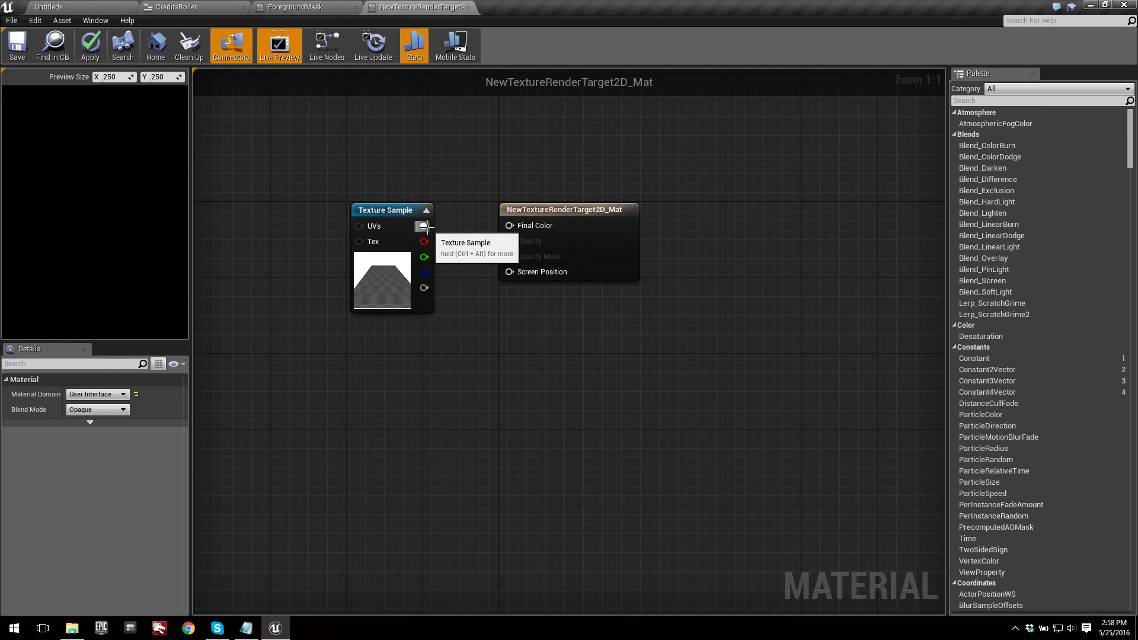
left_click_drag(424, 226, 528, 228)
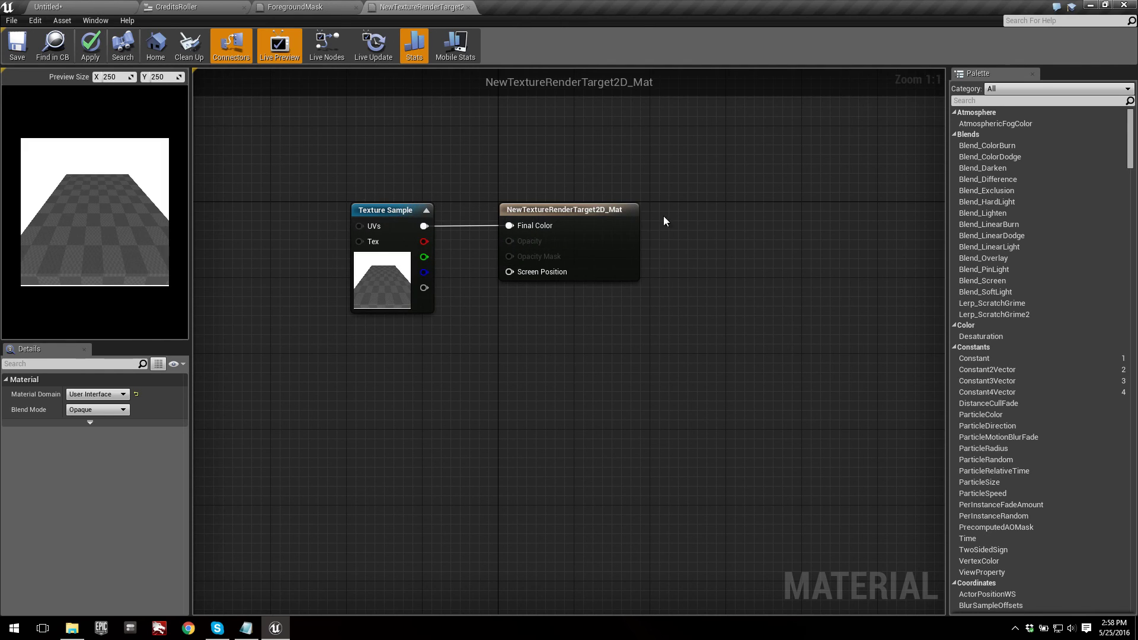
left_click(26, 53)
left_click(214, 7)
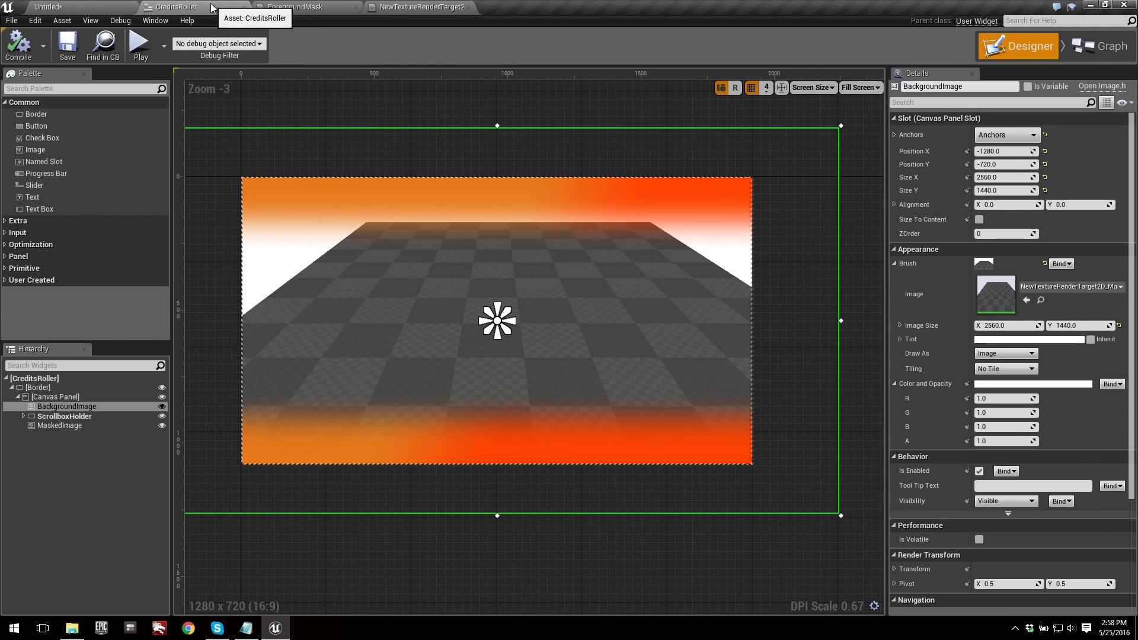
Undock the CreditsRoller editor into a floating window positioned over the level viewport.
left_click_drag(213, 7, 618, 354)
left_click_drag(901, 360, 906, 344)
scroll(813, 486, "down", 4)
scroll(758, 449, "up", 1)
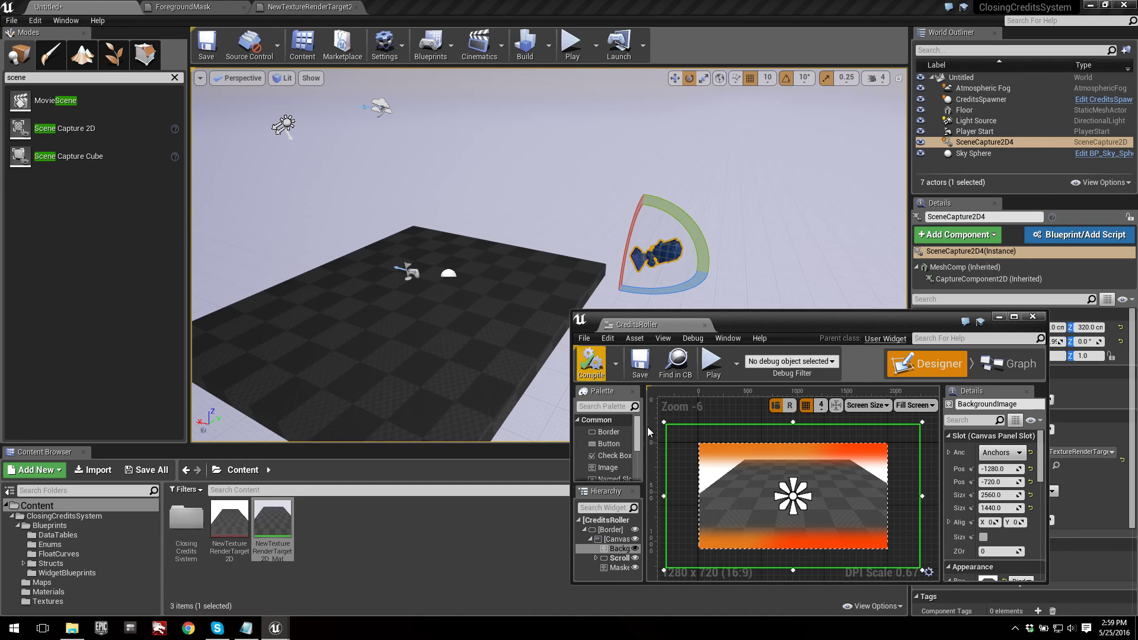
Slide SceneCapture2D4 along its Y axis with the translate tool to check the widget preview follows.
left_click(674, 77)
left_click_drag(600, 249, 557, 283)
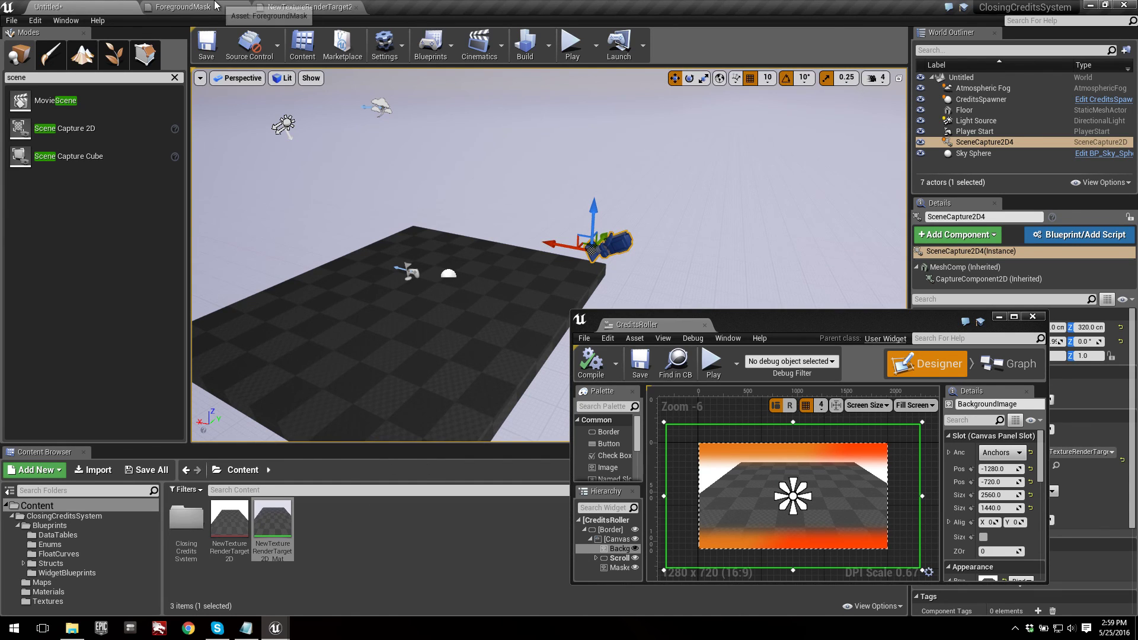
left_click(181, 7)
left_click(104, 5)
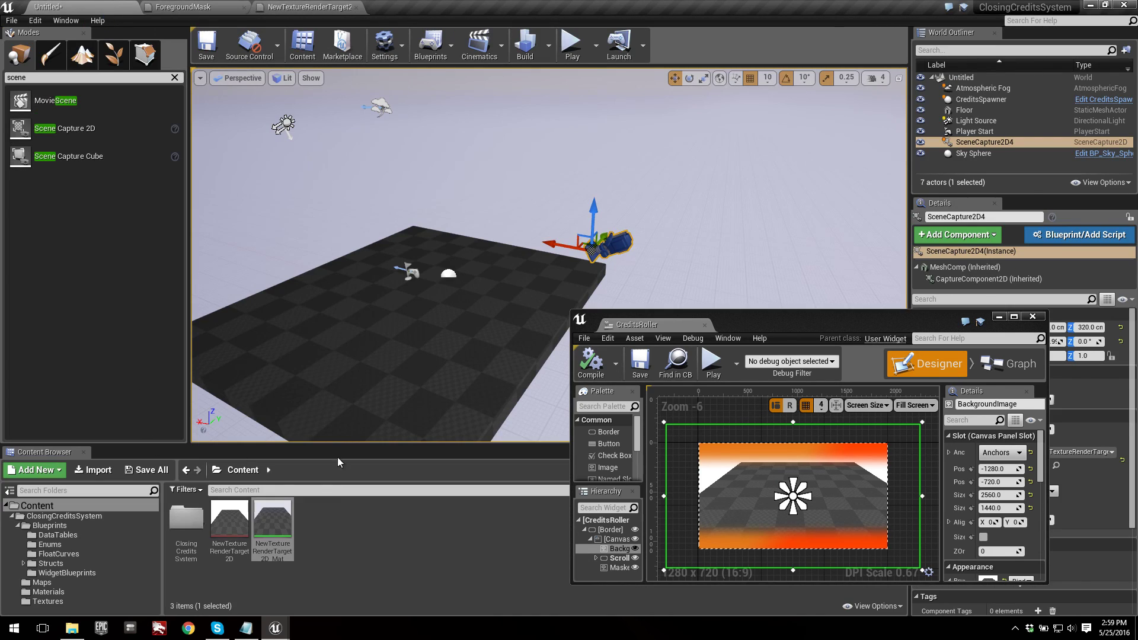
Dock the CreditsRoller editor back into the main window and select the MaskedImage widget.
left_click_drag(647, 324, 462, 6)
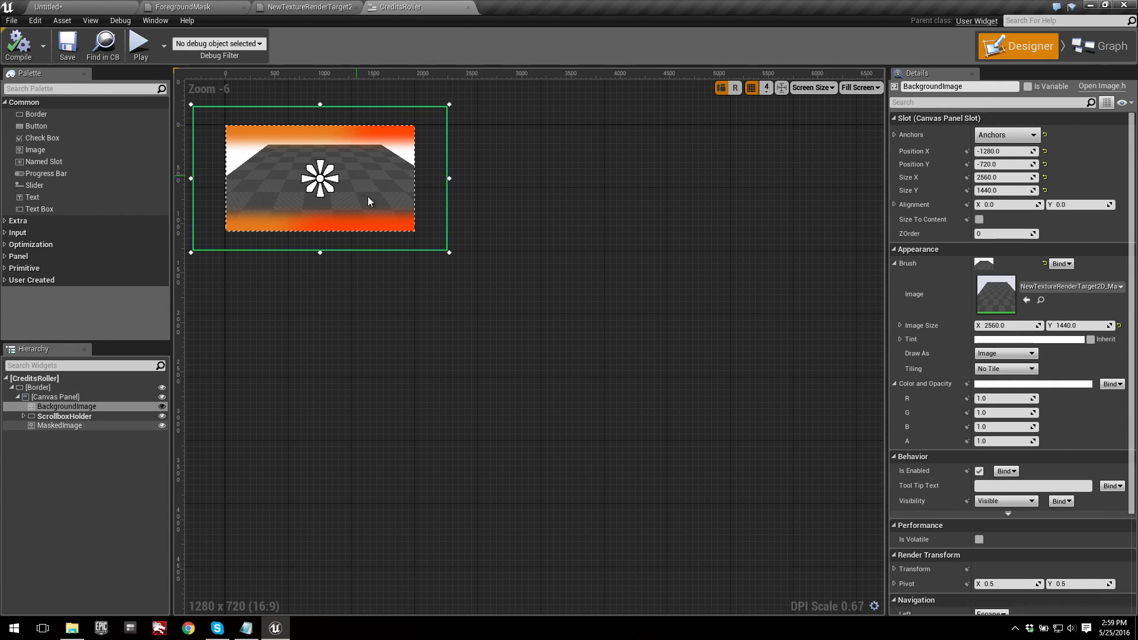
scroll(422, 308, "up", 2)
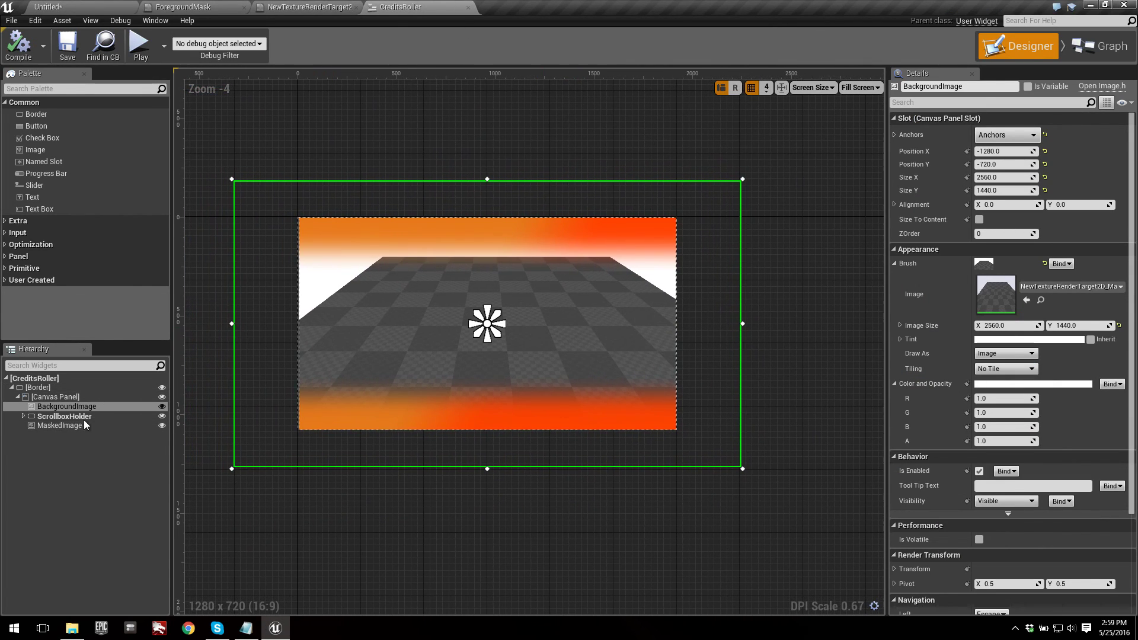
left_click(65, 426)
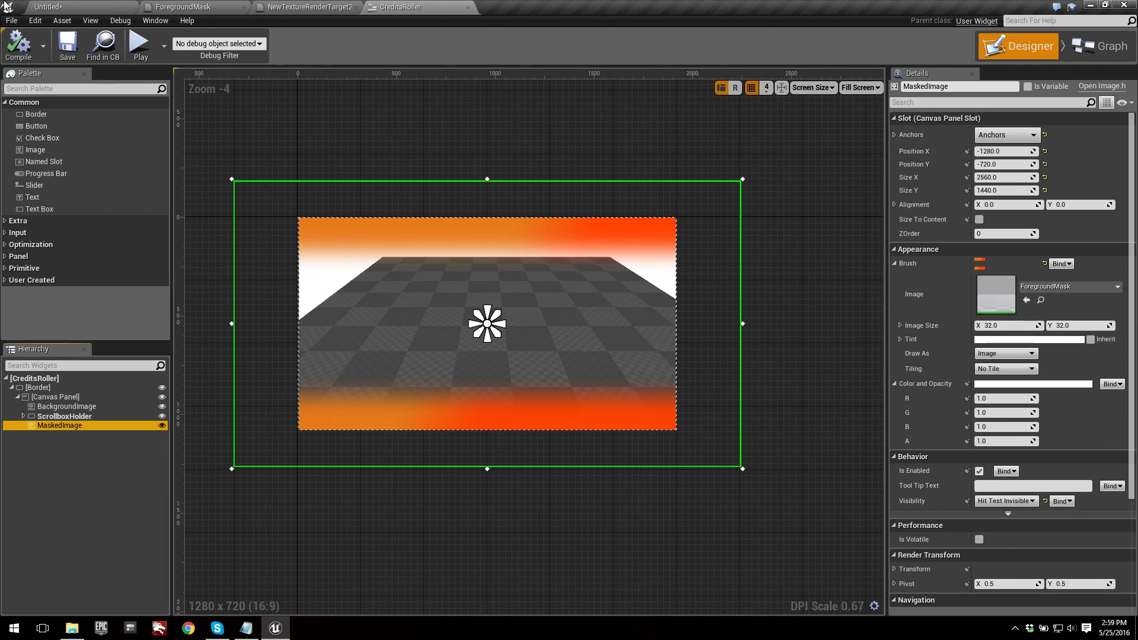
left_click(89, 8)
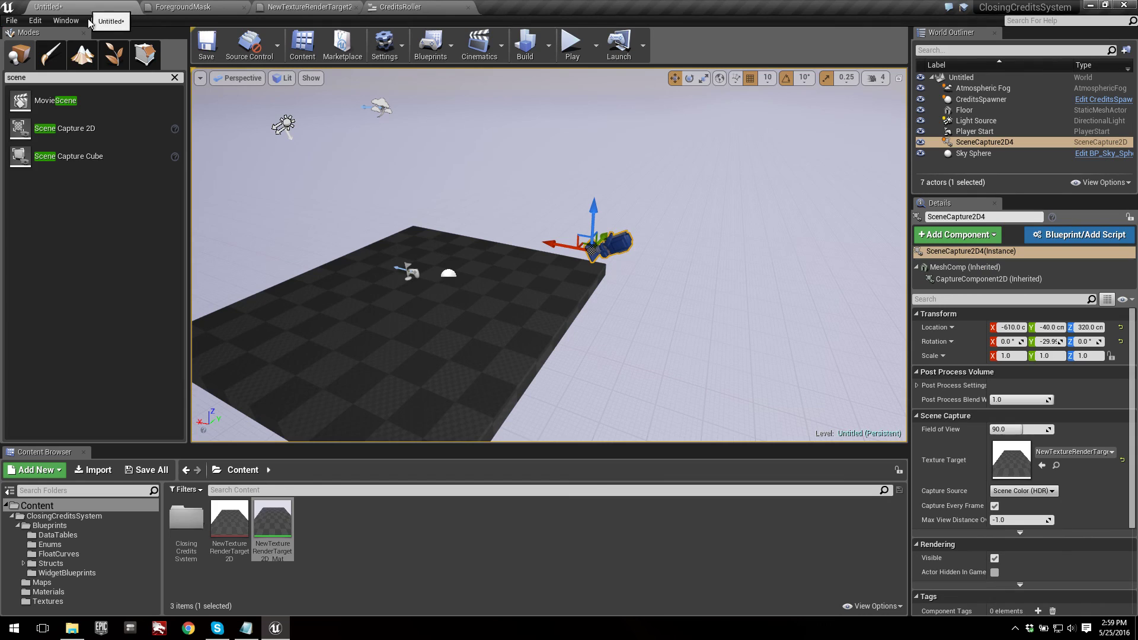
Open the ForegroundMask material from ClosingCreditsSystem > Materials.
left_click(96, 517)
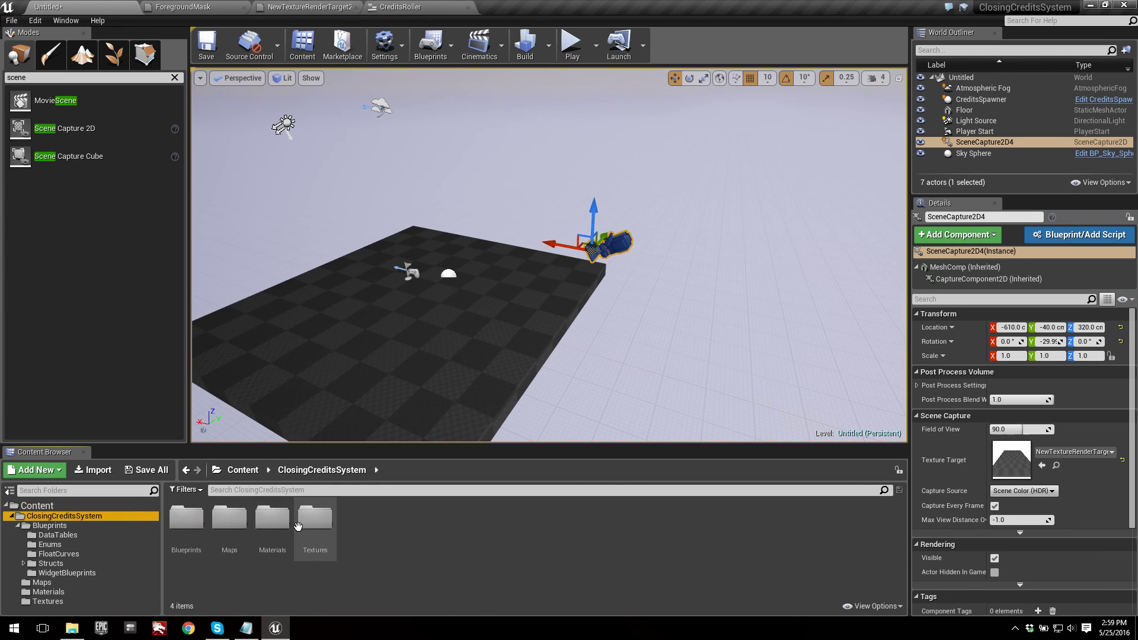
double_click(272, 519)
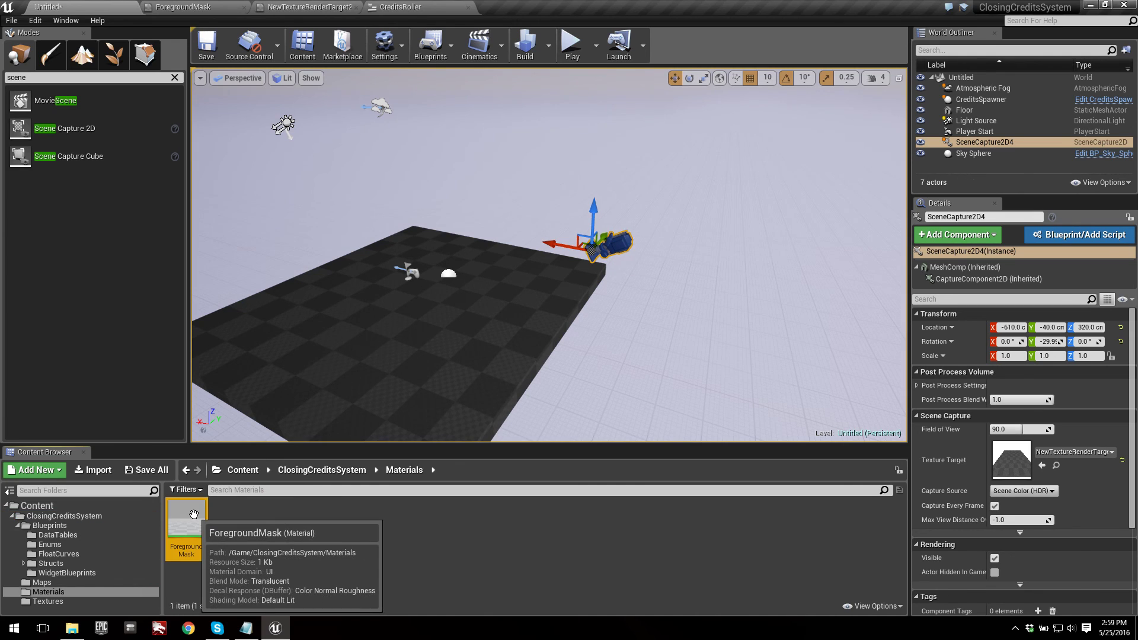
double_click(194, 514)
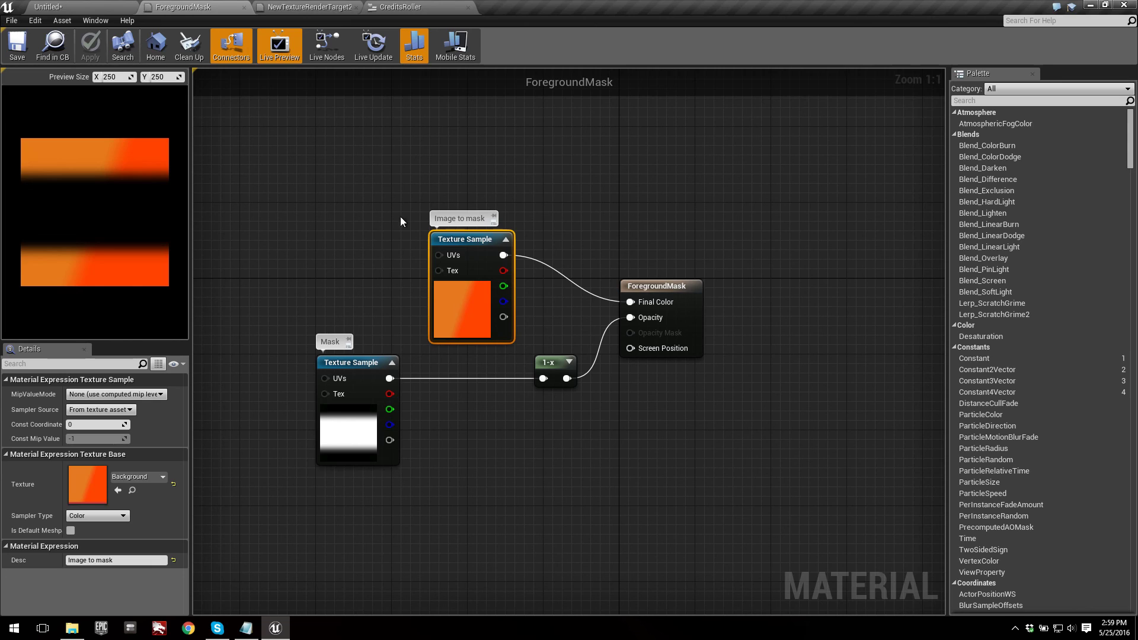
Set the Image to mask texture to NewTextureRenderTarget2D, save, and check the CreditsRoller preview.
left_click(155, 478)
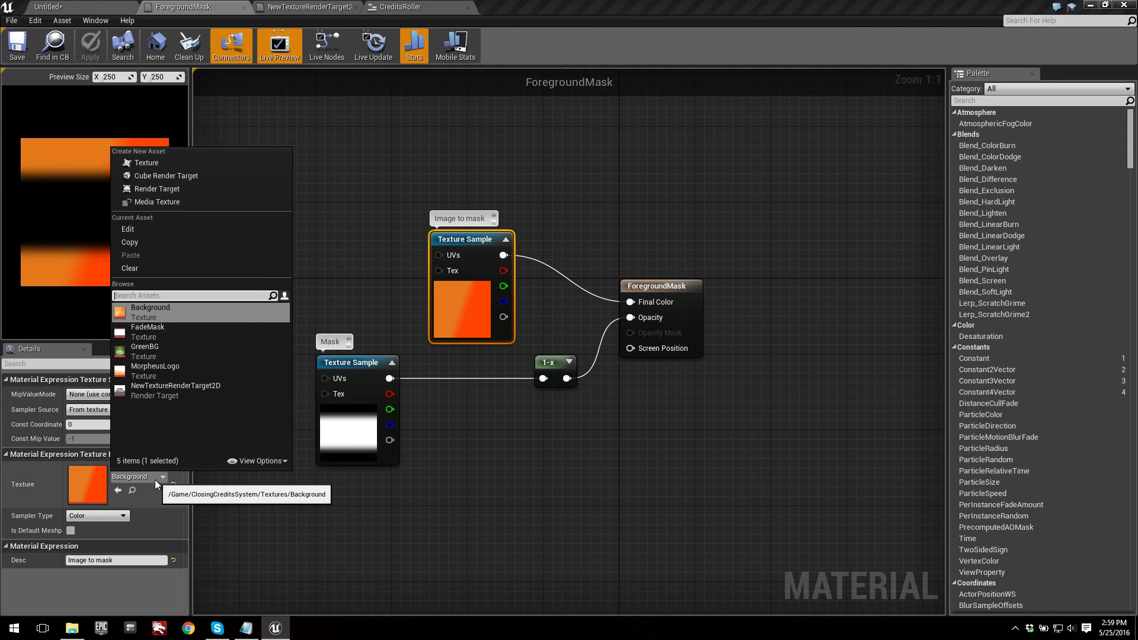
left_click(222, 393)
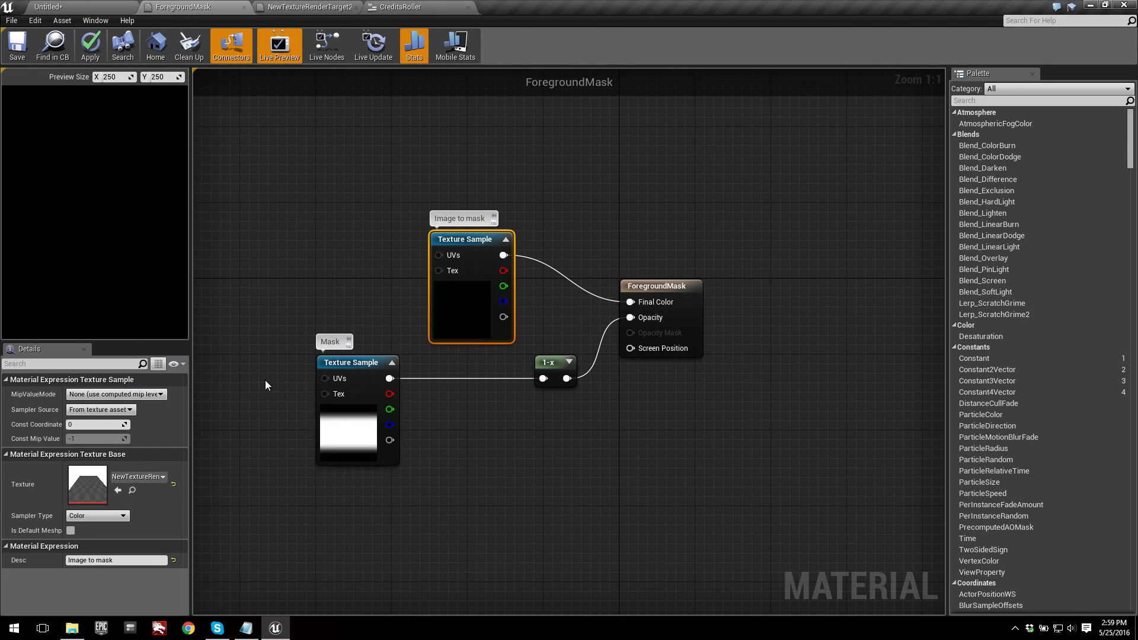
left_click(18, 46)
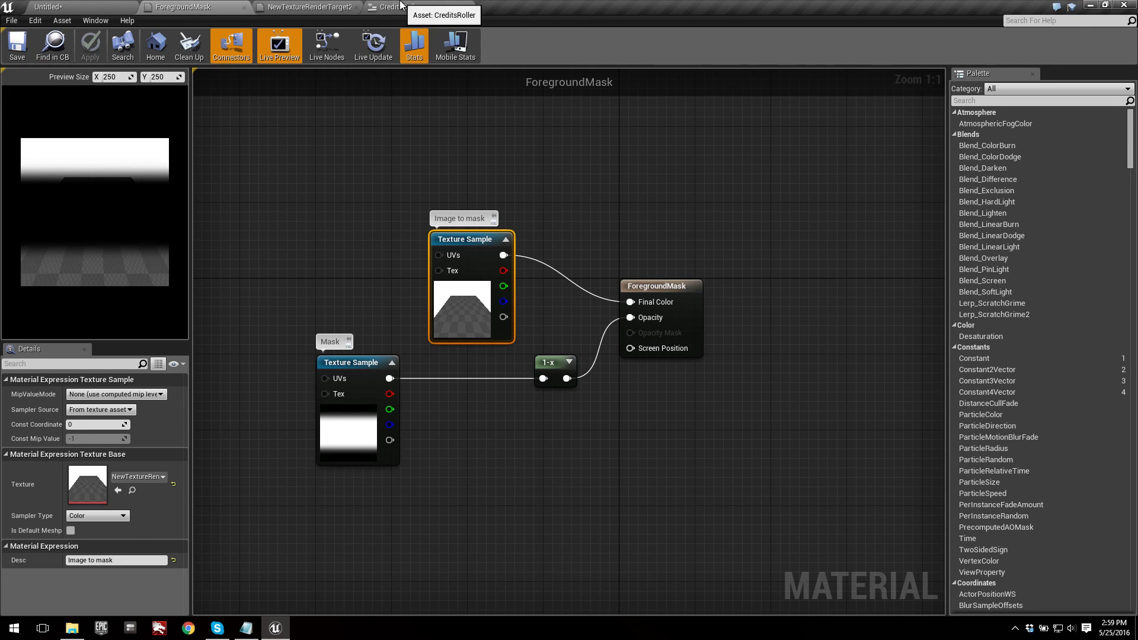
left_click(400, 5)
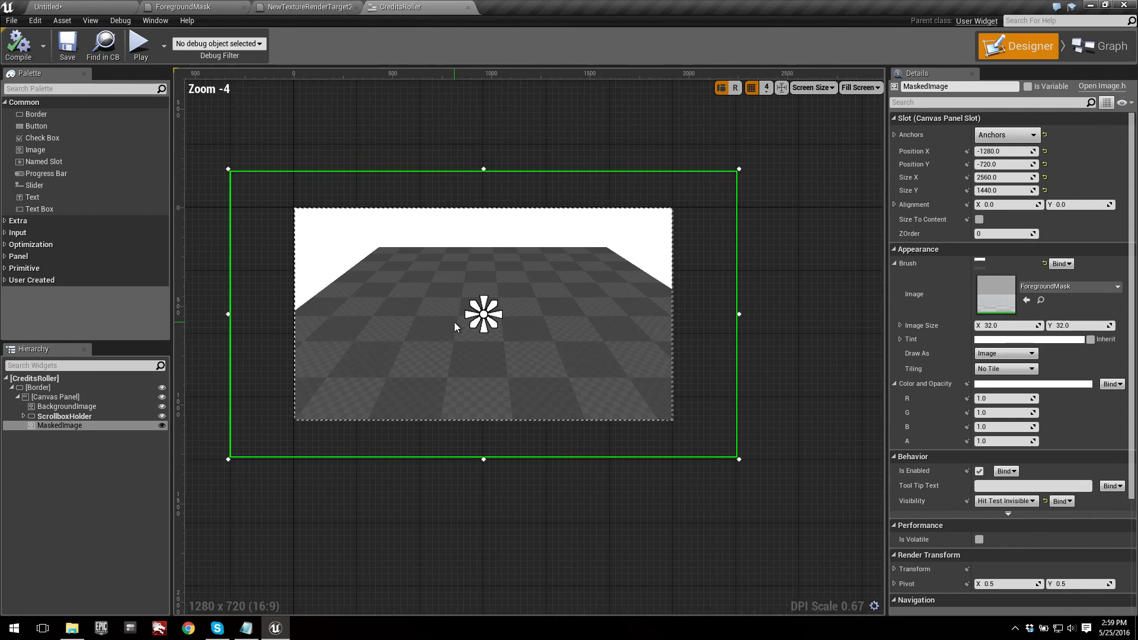
scroll(383, 328, "up", 1)
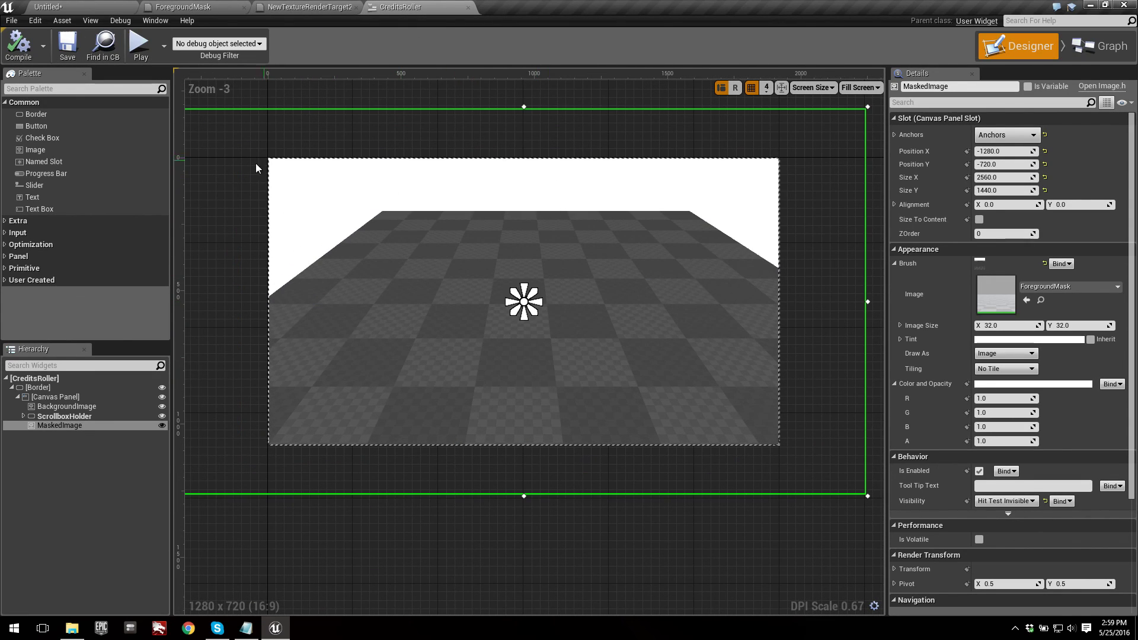
left_click(47, 6)
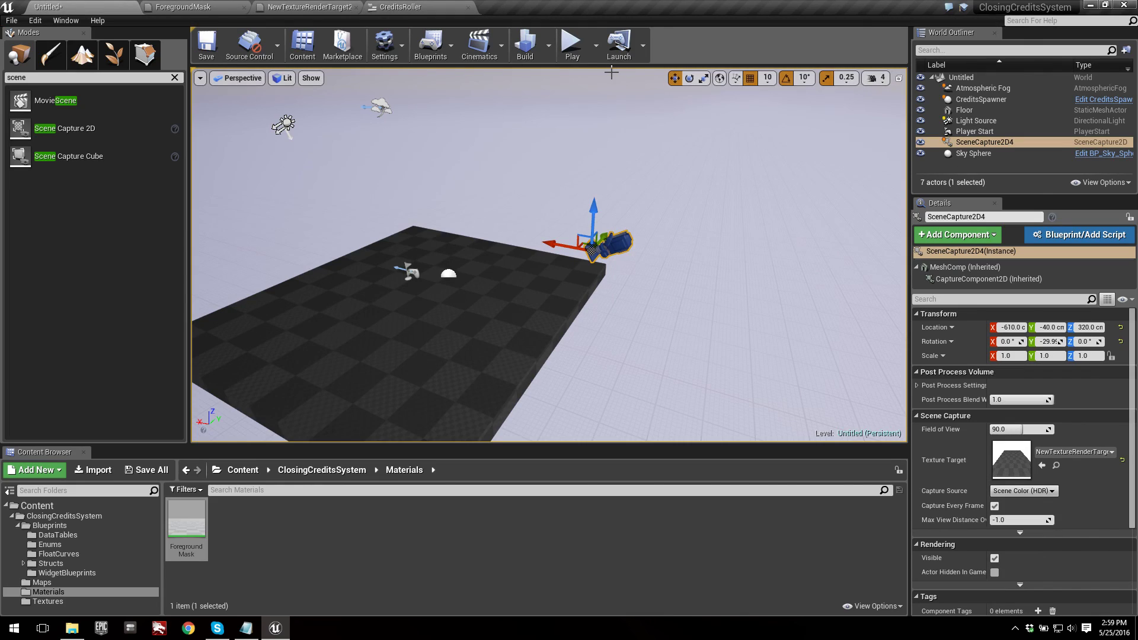